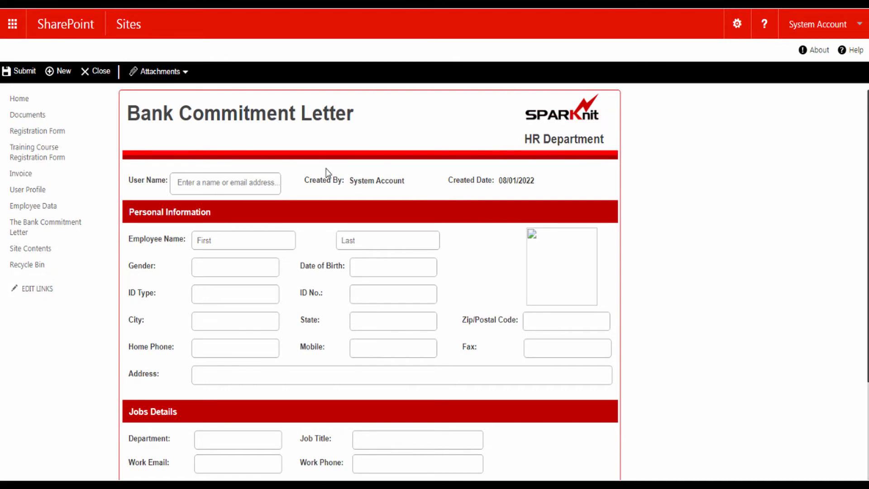
Look up the employee in User Name and pick the suggestion to auto-fill their details
left_click(247, 183)
type("jim")
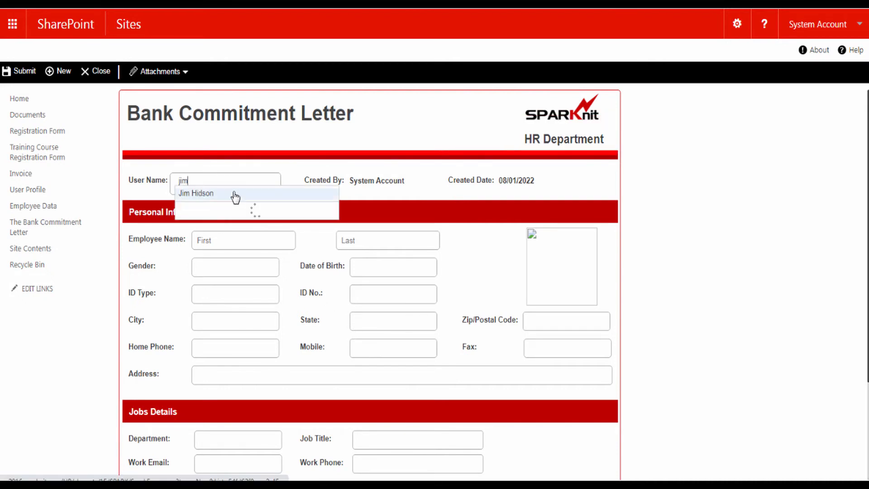
left_click(235, 195)
Set the salary currency to USD and enter a Basic Salary of 1000
scroll(320, 254, "down", 3)
left_click(220, 402)
left_click(226, 431)
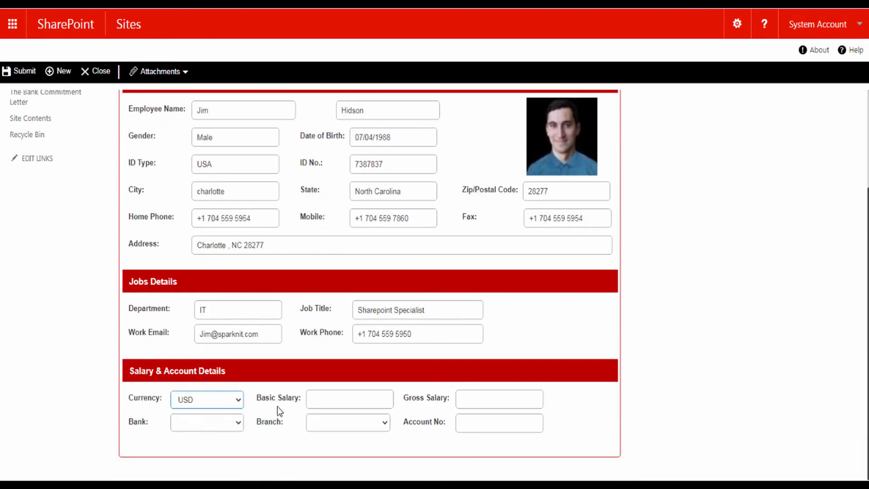
left_click(353, 400)
type("1000")
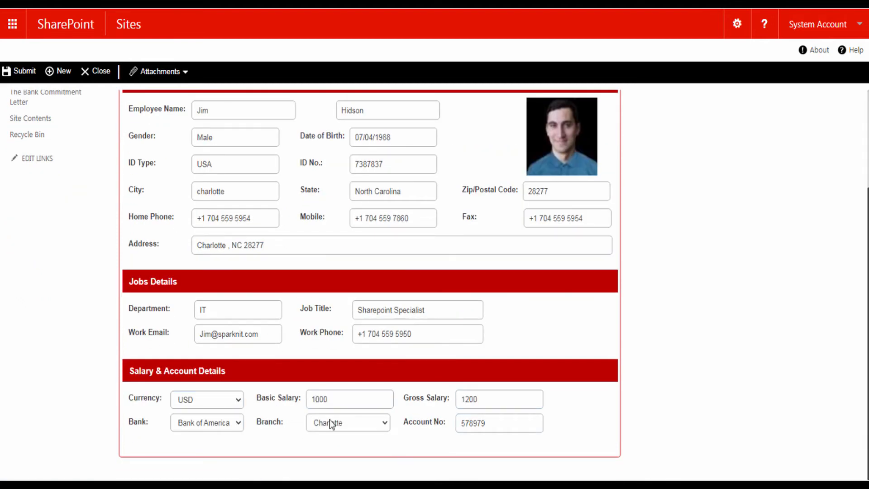
Submit the Bank Commitment Letter form and review the new list entry's details
left_click(27, 76)
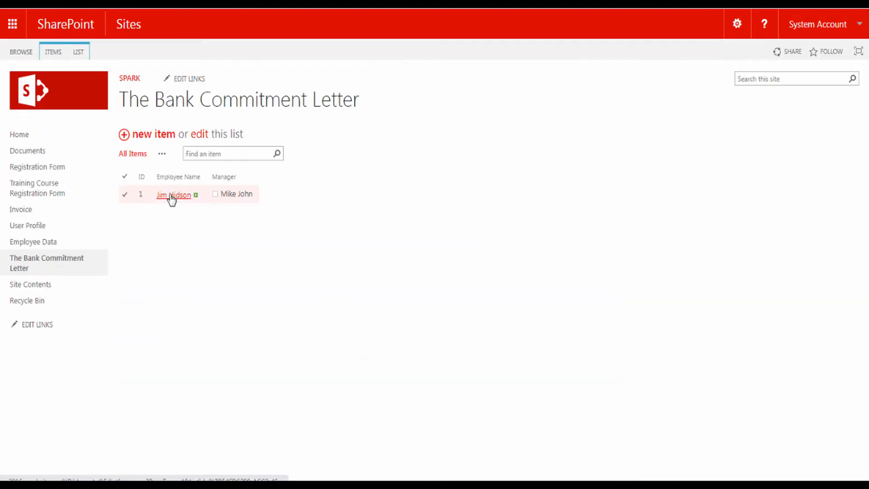
left_click(171, 196)
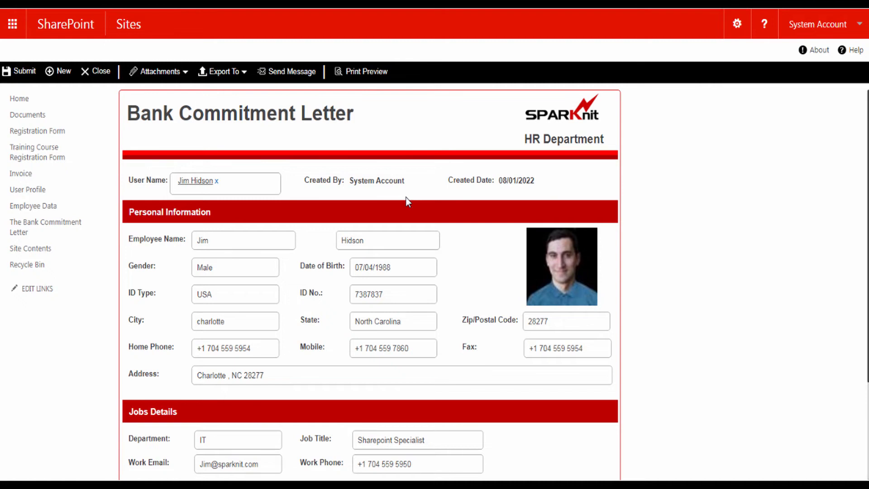
scroll(407, 202, "down", 3)
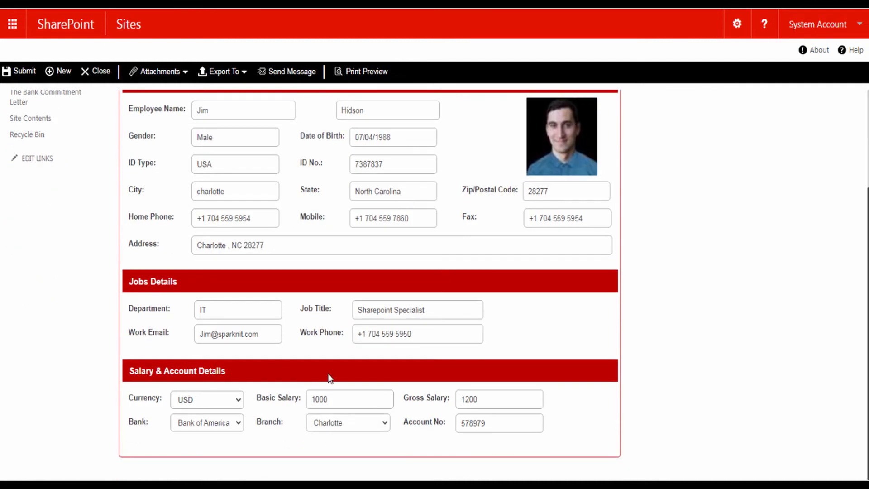
scroll(330, 223, "up", 3)
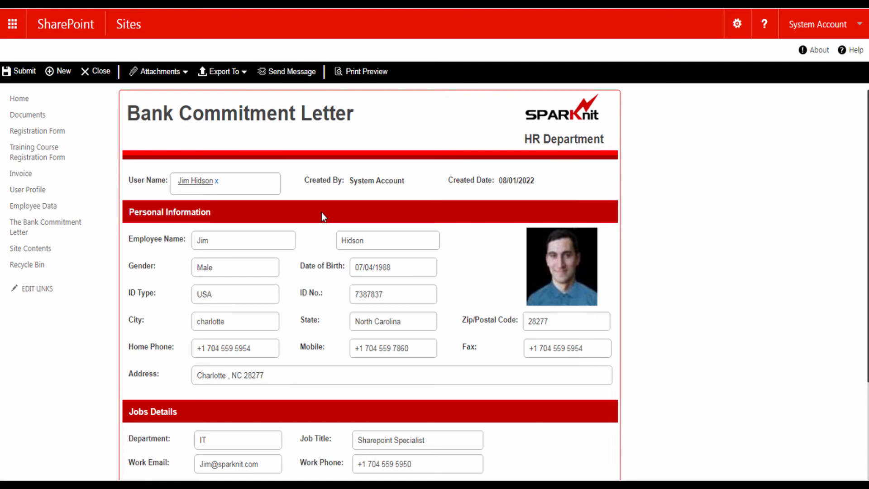
scroll(322, 258, "down", 3)
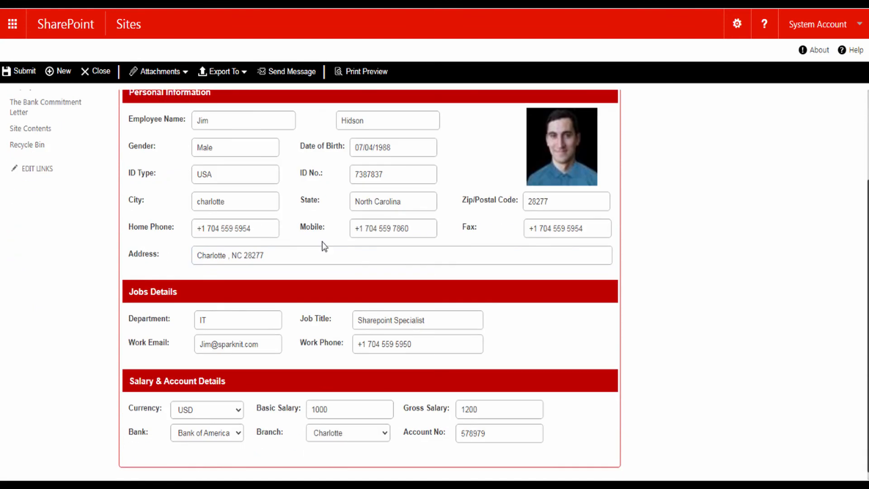
scroll(324, 247, "up", 3)
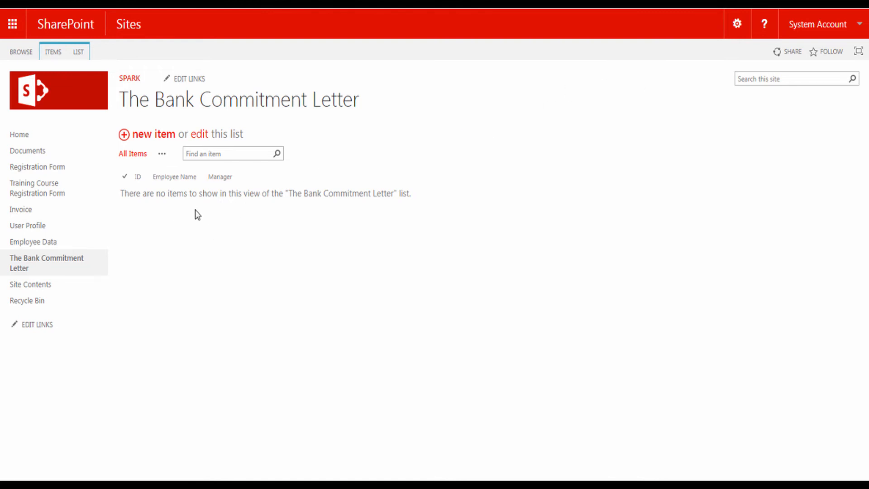
Open the Bank Commitment Letter list's form in SPARK Forms Builder from the LIST ribbon
left_click(81, 54)
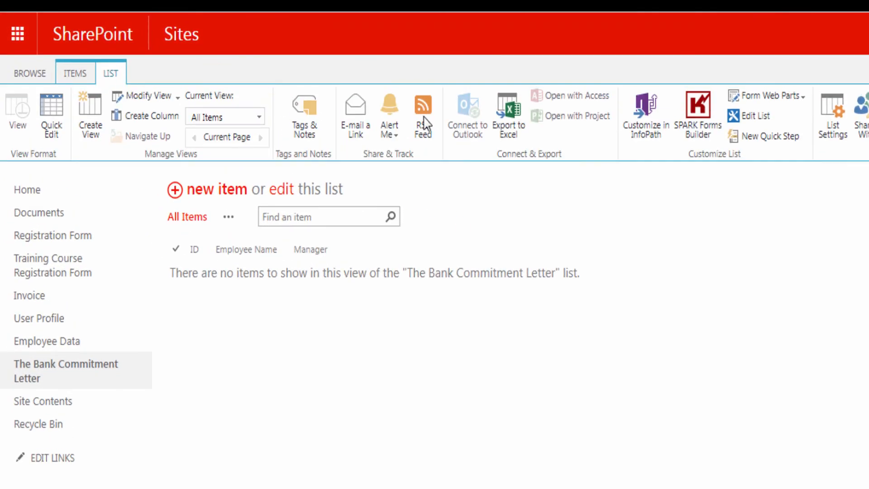
left_click(699, 121)
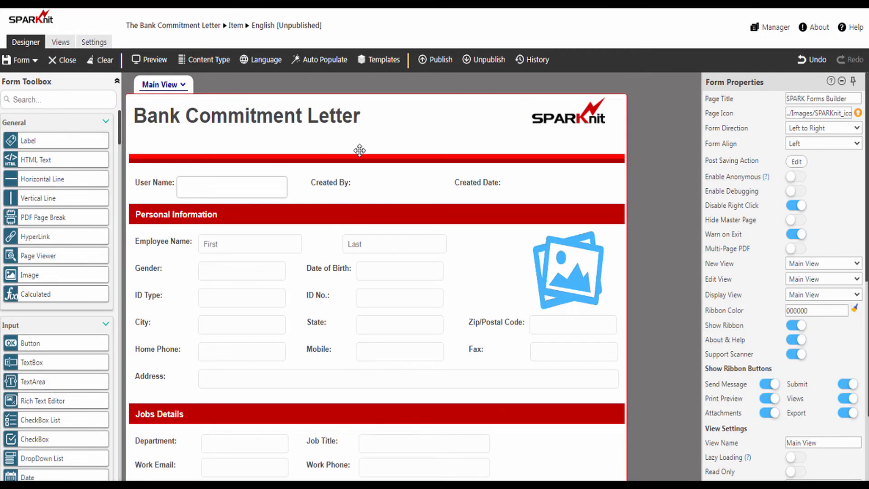
Switch the forms designer to its Settings tools
scroll(426, 206, "down", 1)
scroll(427, 206, "up", 2)
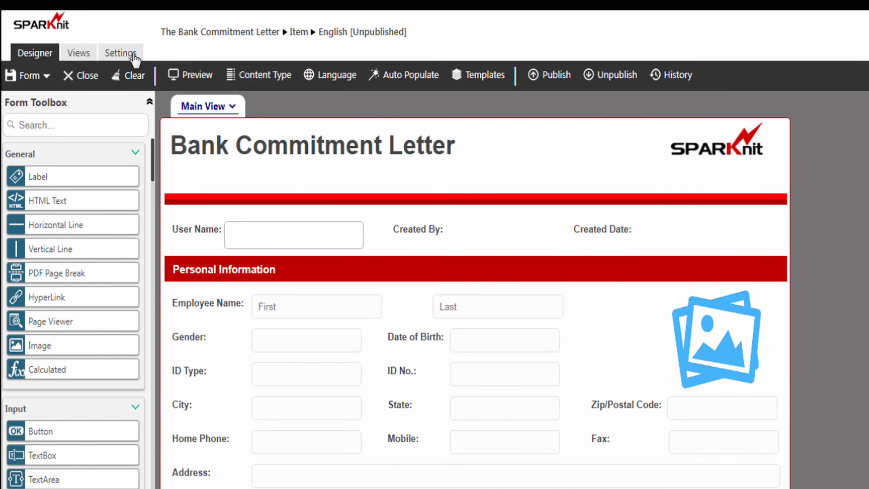
left_click(120, 53)
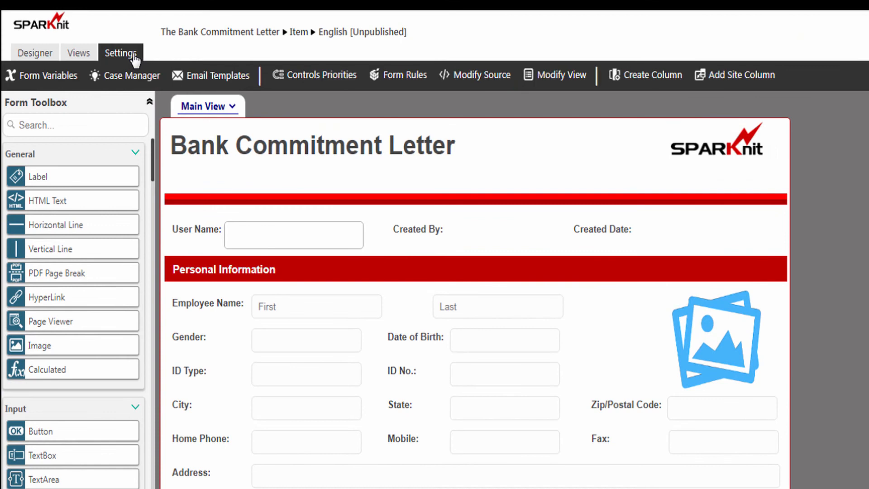
Add a form variable named VariableLabelDepartment with variable type String
left_click(57, 80)
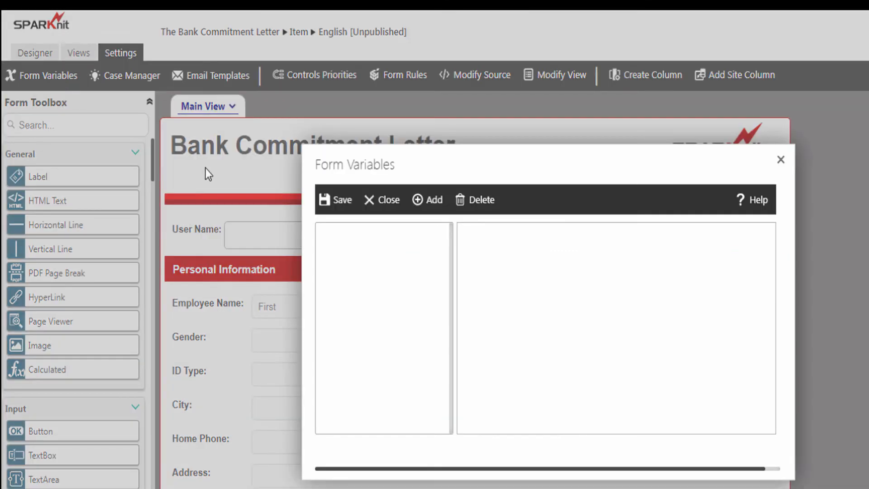
left_click(436, 205)
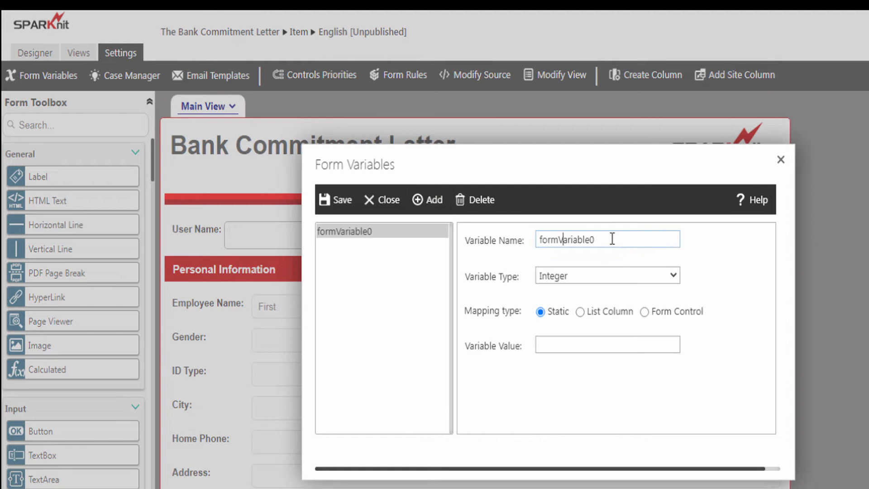
left_click_drag(611, 236, 519, 244)
type("VariableLabelDepartment")
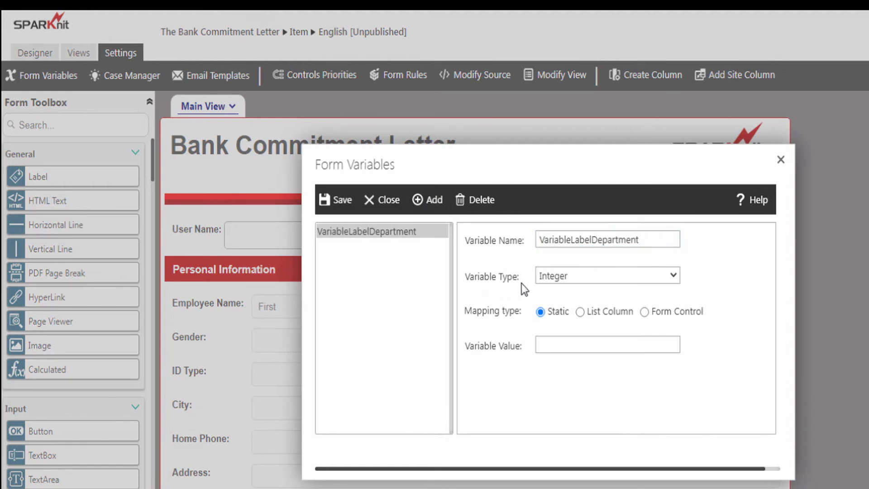
left_click(572, 277)
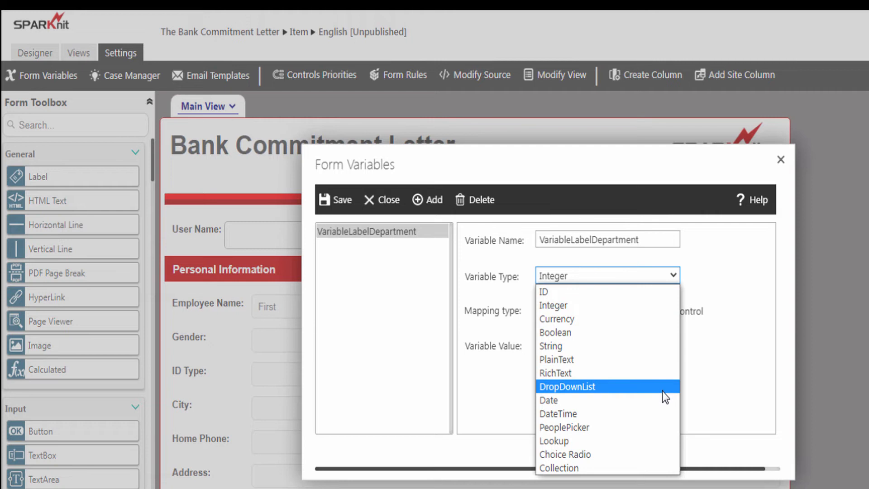
left_click(556, 347)
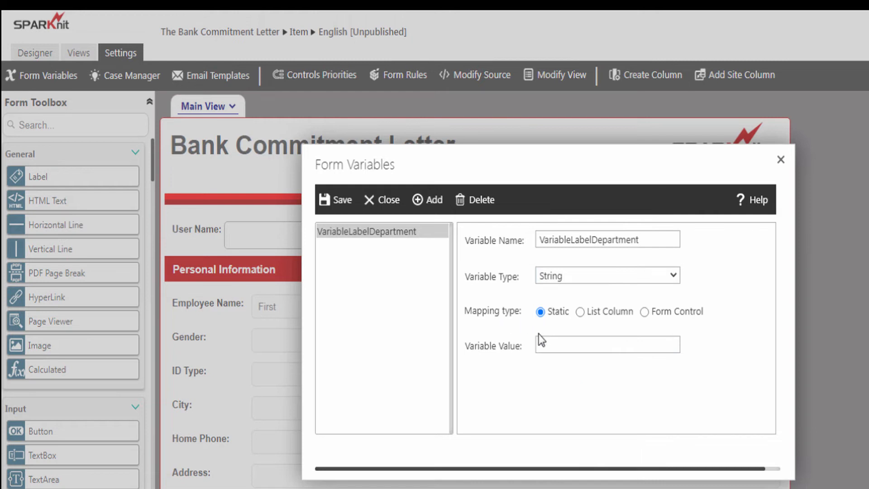
Give VariableLabelDepartment the Static value 'HR Department' and save it
left_click(563, 347)
left_click(580, 312)
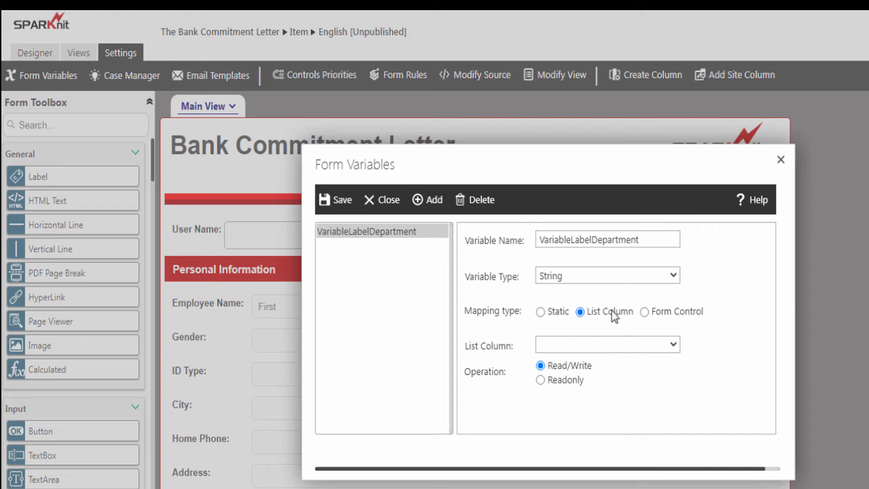
left_click(645, 312)
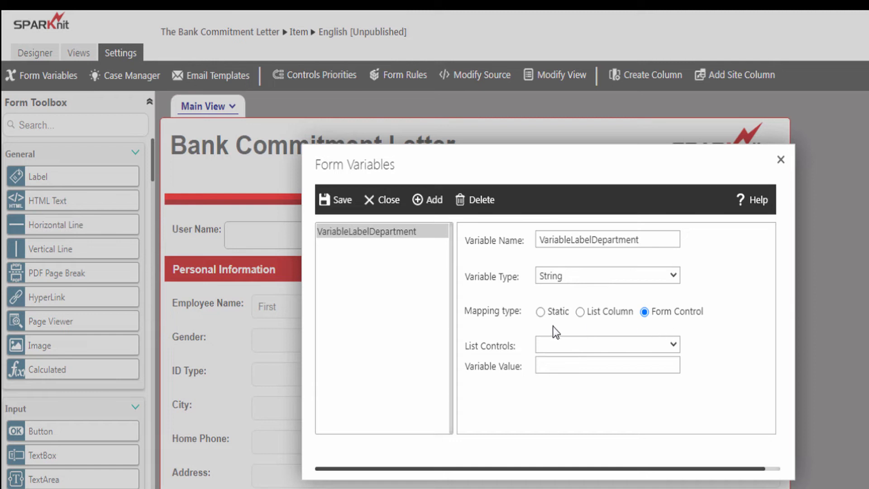
left_click(540, 311)
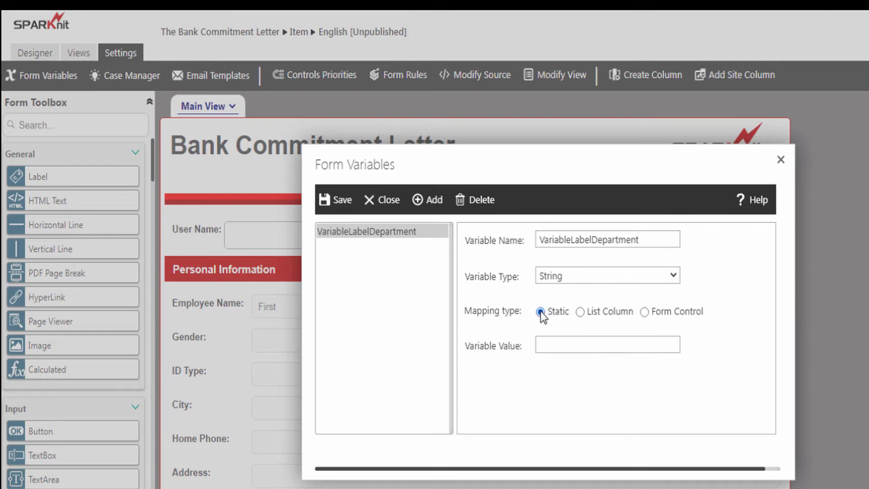
left_click(542, 346)
type("HR Department")
left_click(348, 205)
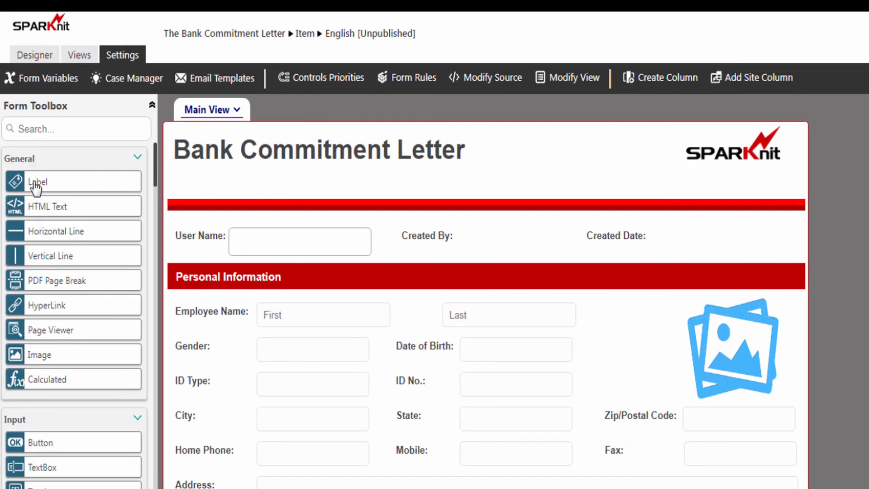
Add a header label below the logo with ID LabelDepartment and text 'Label Department'
left_click_drag(34, 190, 720, 183)
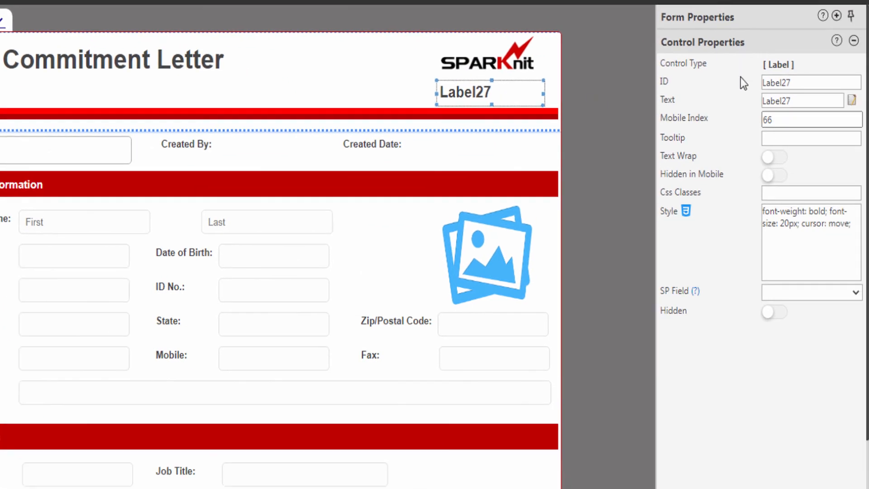
double_click(795, 84)
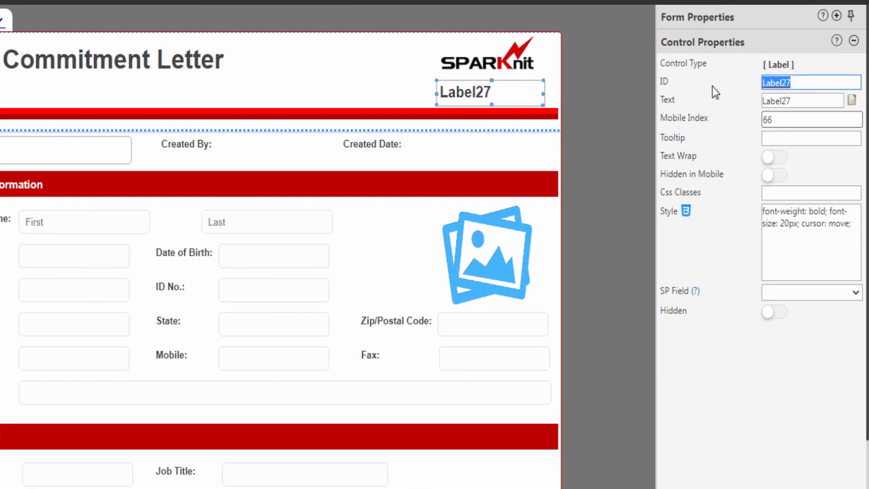
type("Label Department")
double_click(815, 100)
type("Label Department")
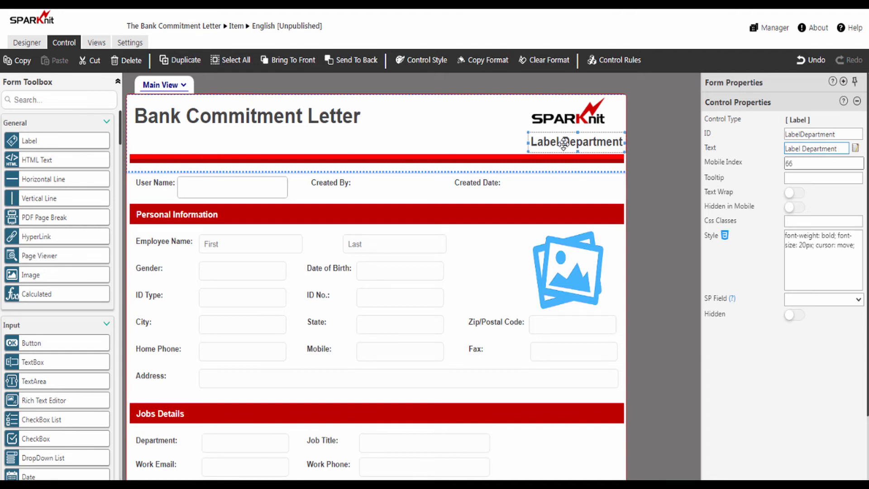
left_click(563, 144)
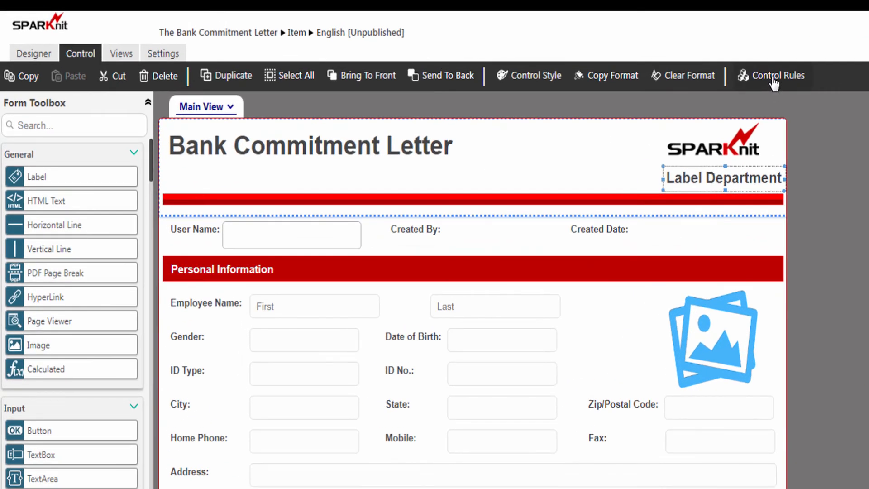
Add an onLoad Action rule named 'Set Label Value' to the Label Department label
left_click(772, 77)
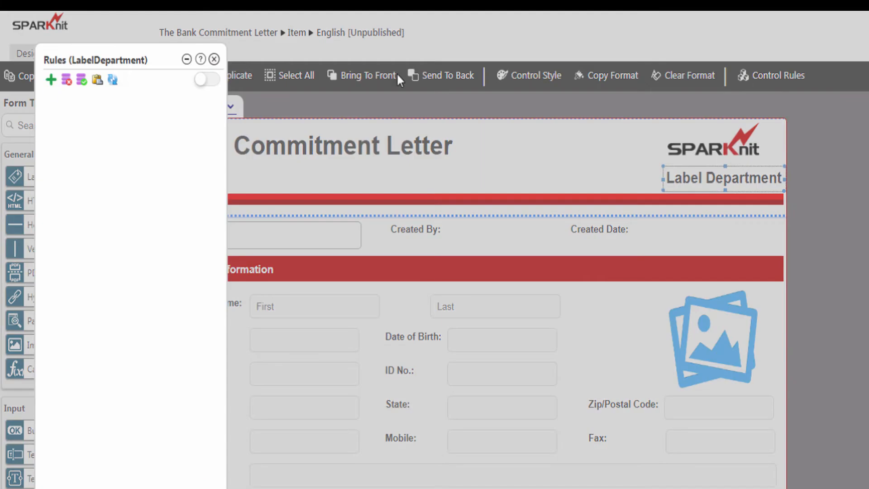
left_click(51, 80)
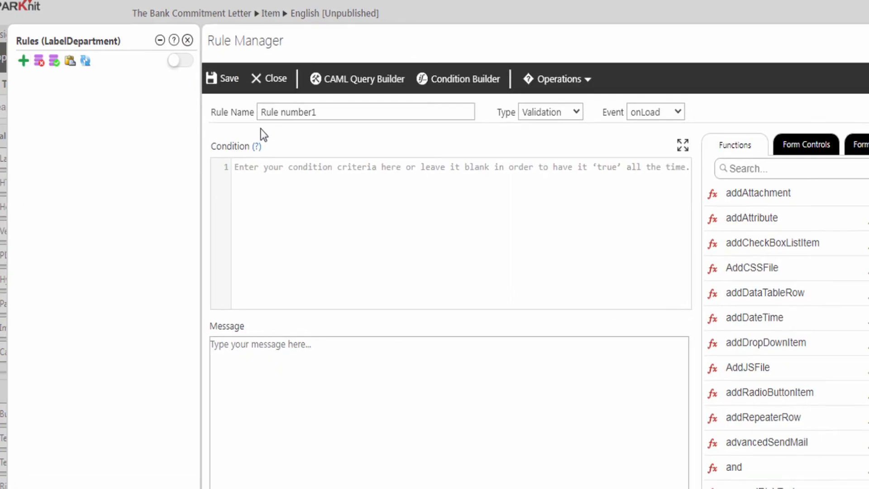
left_click_drag(203, 57, 168, 55)
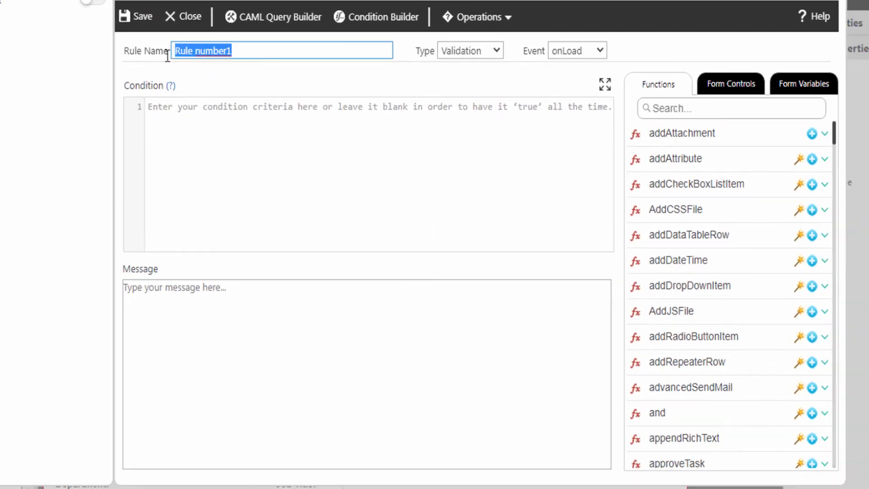
type("Set Label Value")
left_click(446, 52)
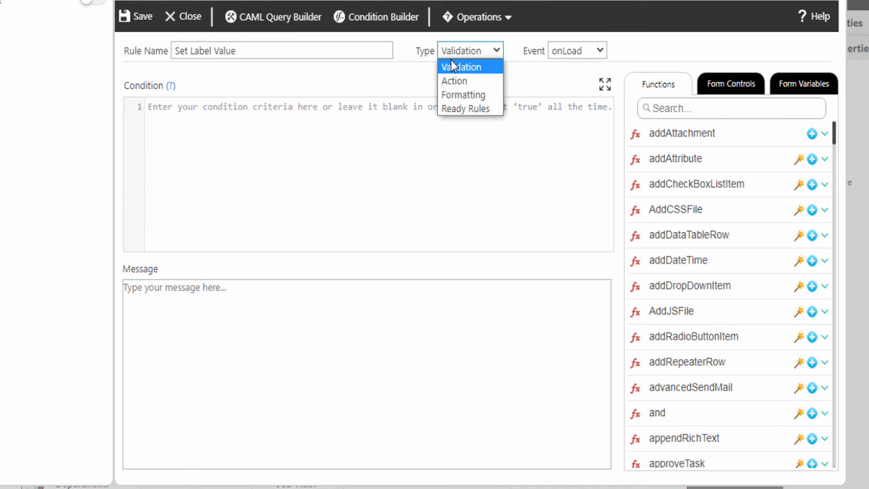
left_click(455, 80)
left_click(562, 57)
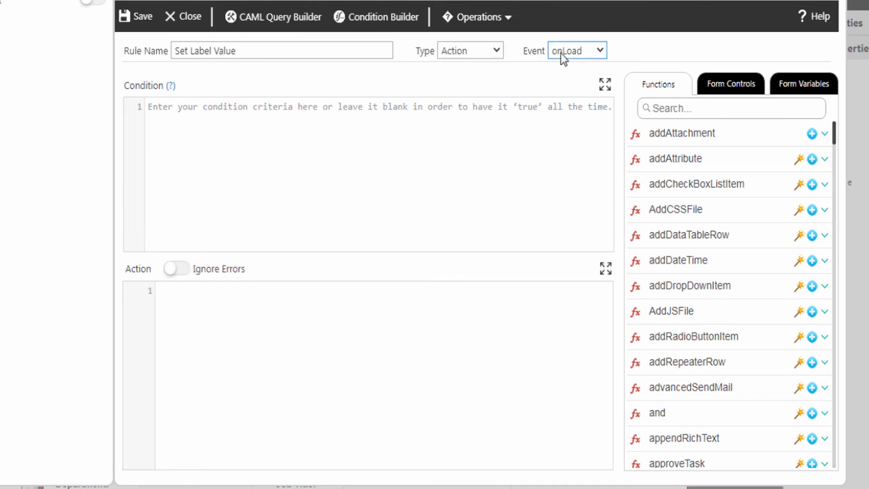
left_click(171, 292)
Search 'setva' to find the setValue function and open its Function Wizard
type("setva")
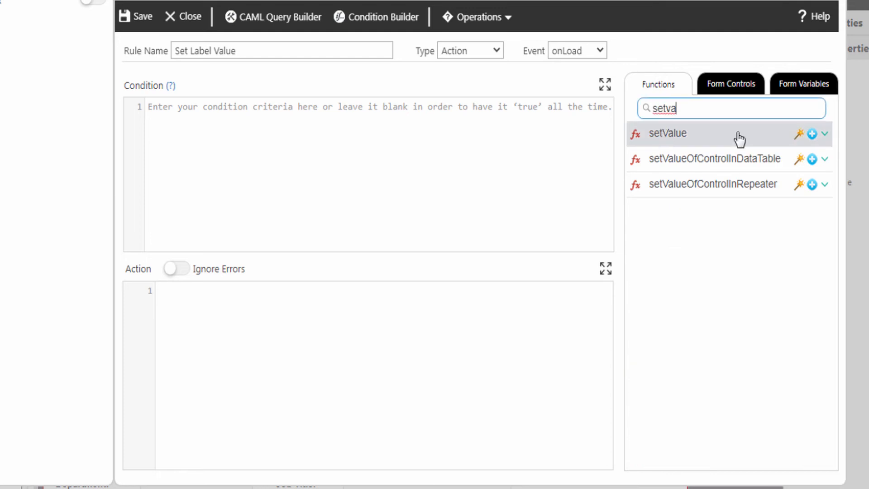
left_click(828, 137)
left_click(826, 135)
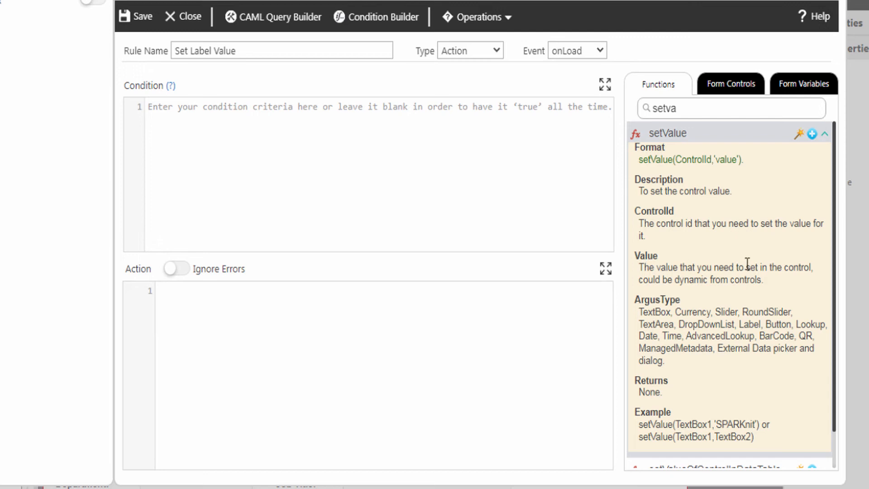
left_click(800, 135)
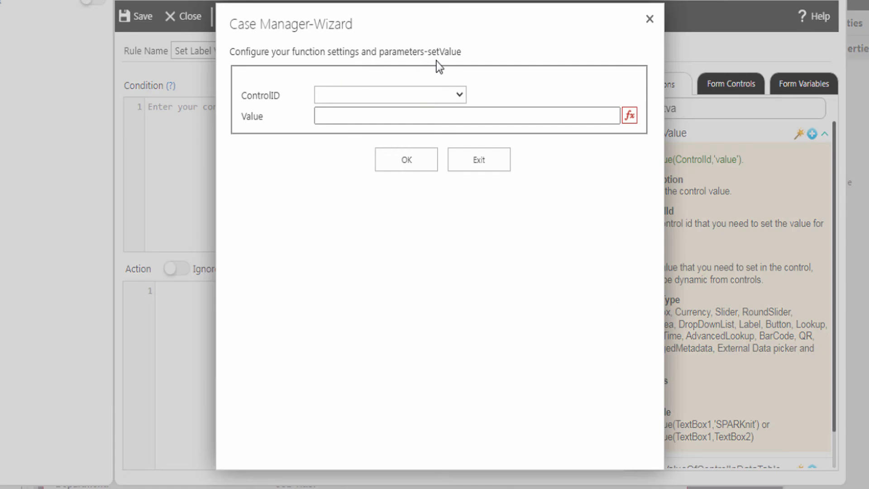
Set LabelDepartment to the VariableLabelDepartment form variable and insert the setValue action
left_click(362, 96)
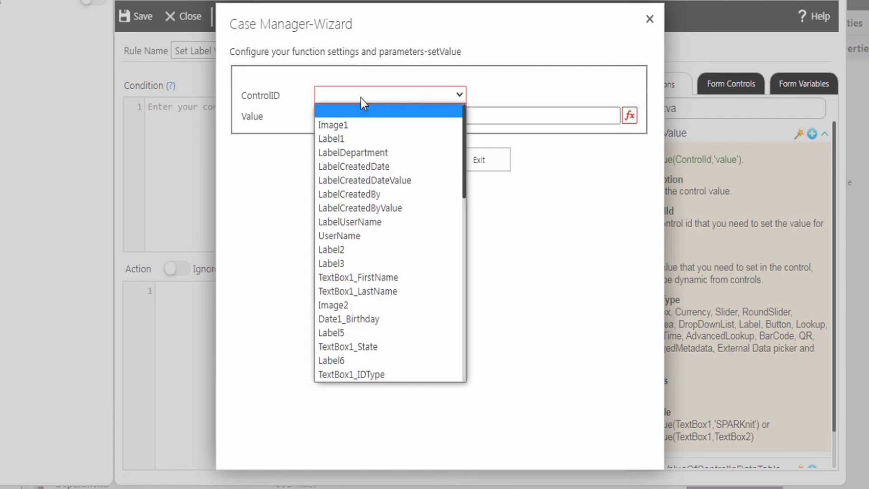
left_click(363, 151)
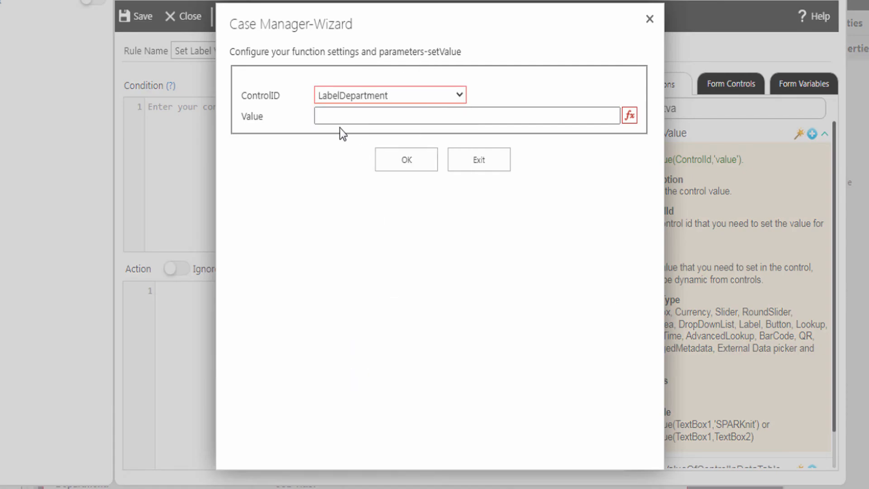
left_click(325, 119)
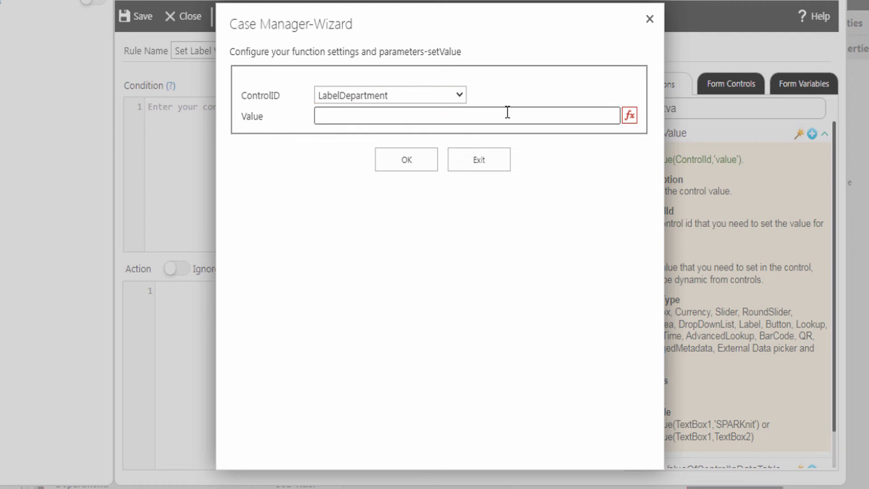
left_click(628, 117)
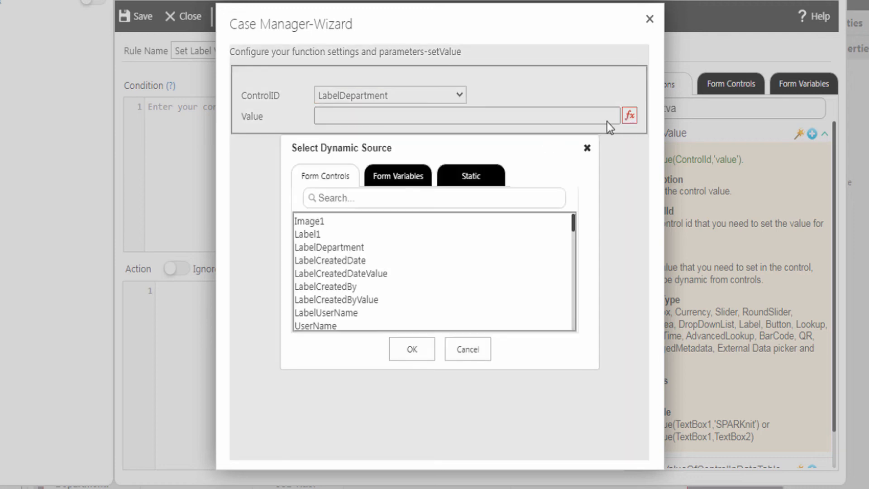
left_click(404, 182)
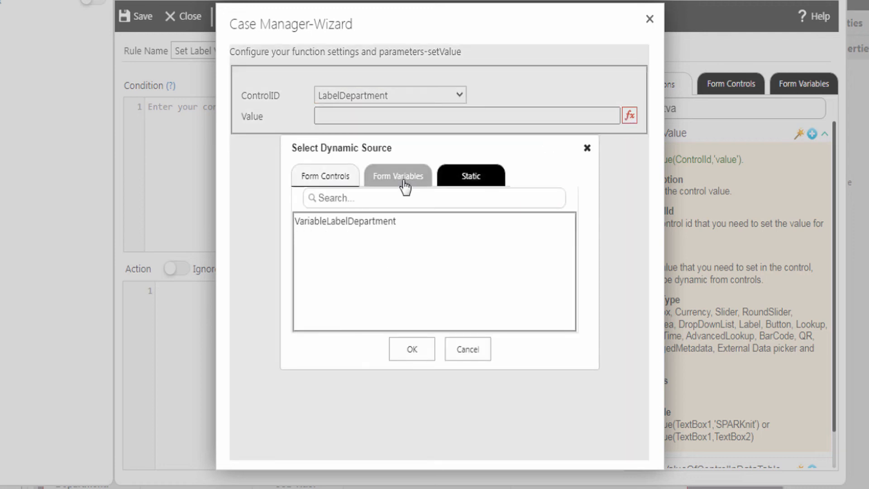
left_click(327, 227)
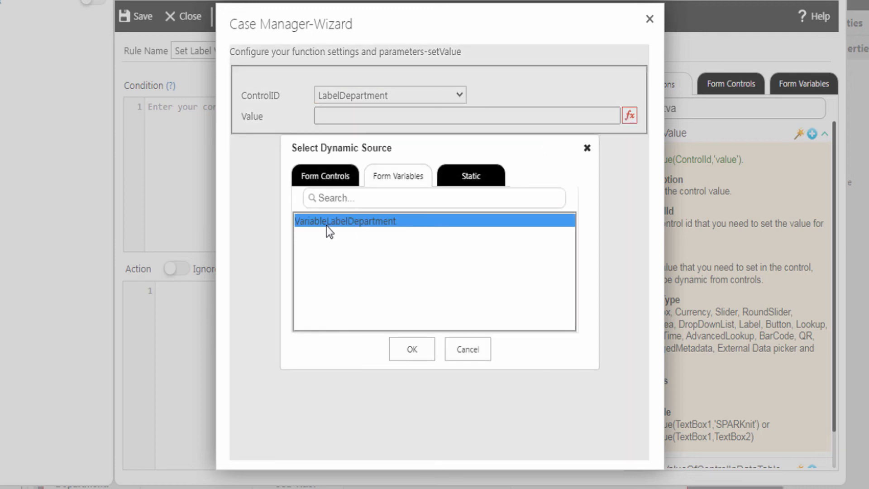
left_click(404, 352)
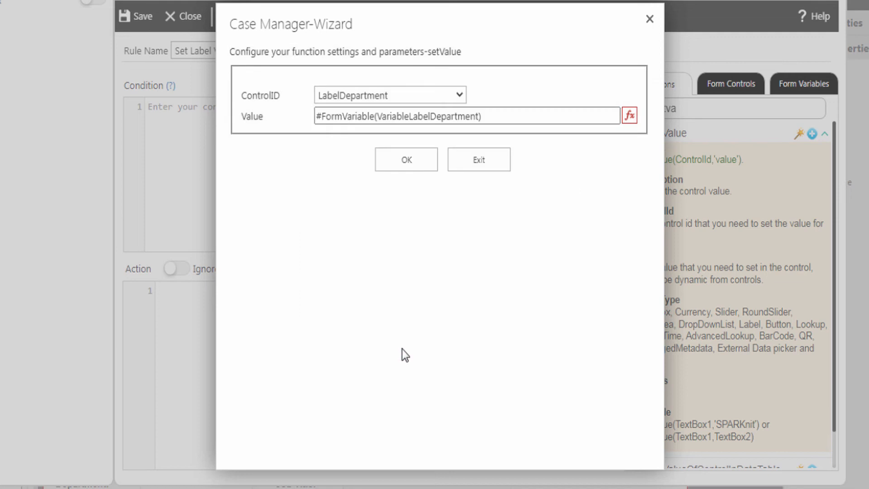
left_click(404, 165)
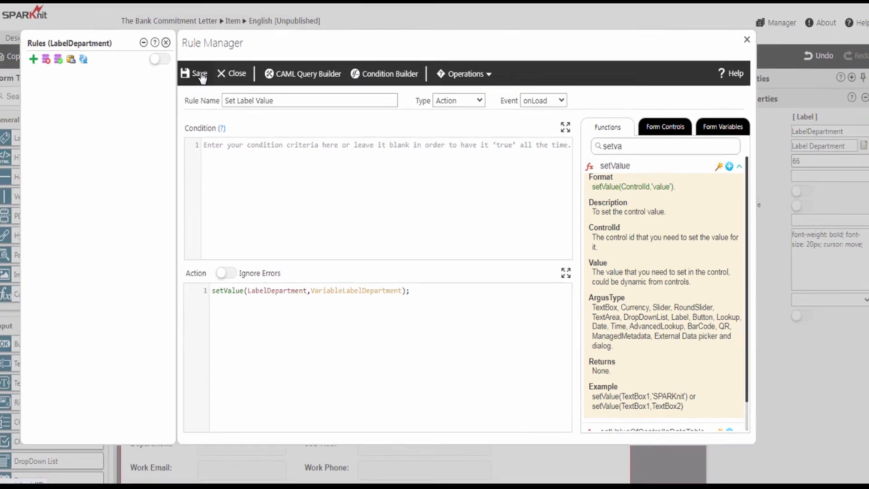
Save the Set Label Value rule, close the Rules panel, and deselect the label
left_click(199, 74)
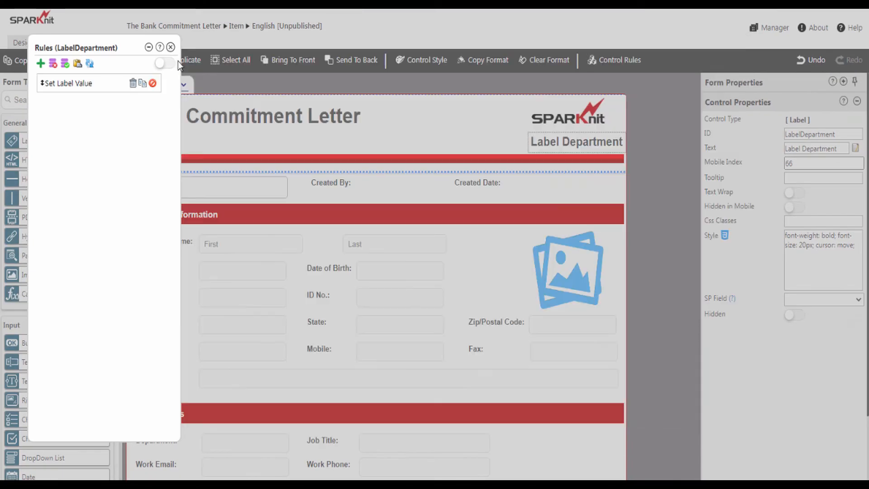
left_click(166, 43)
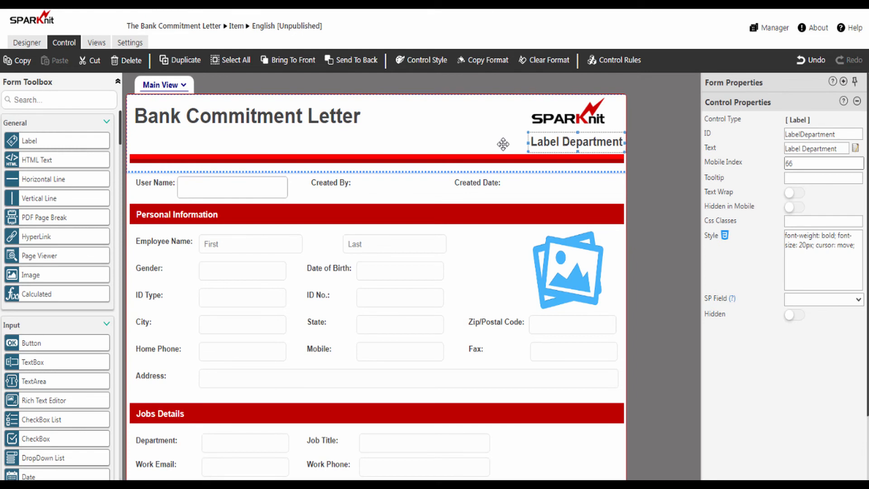
left_click(323, 99)
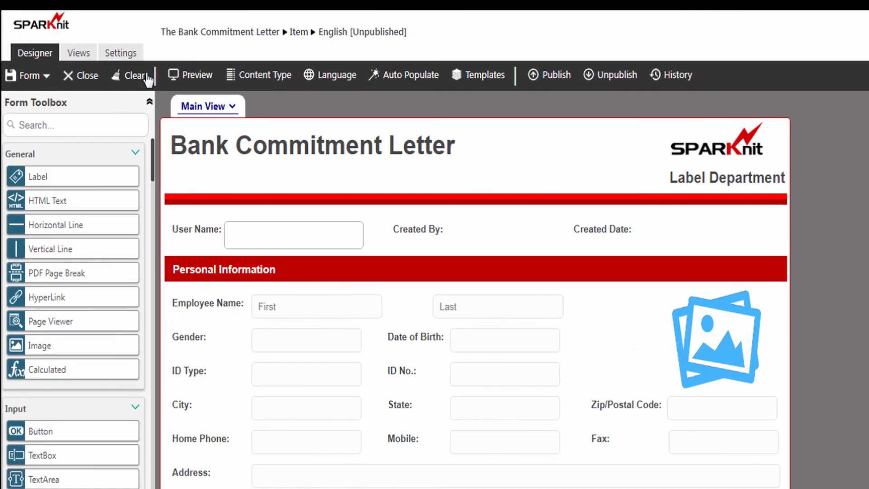
Add a form variable named VariableManager, of type PeoplePicker, with List Column mapping
left_click(121, 57)
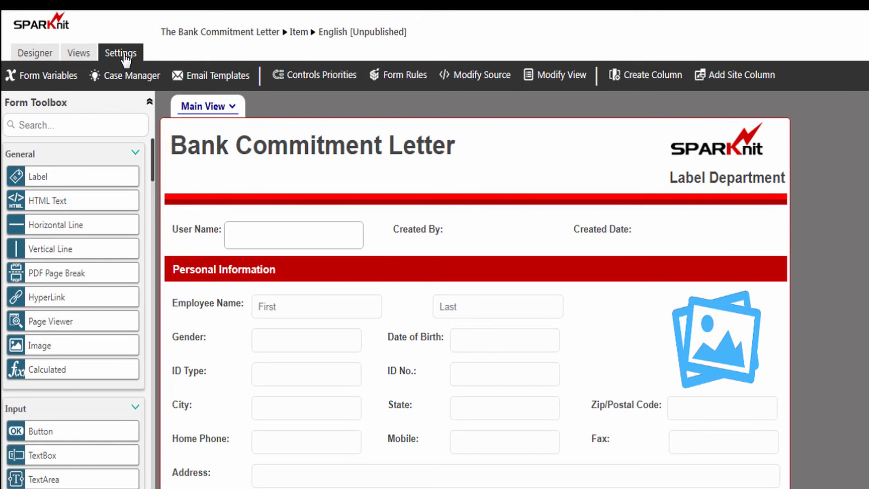
left_click(44, 77)
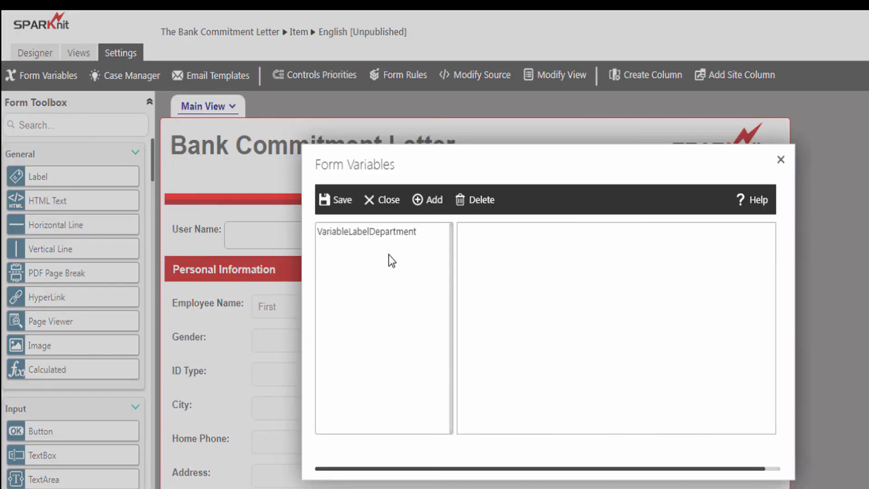
left_click(434, 201)
left_click(559, 240)
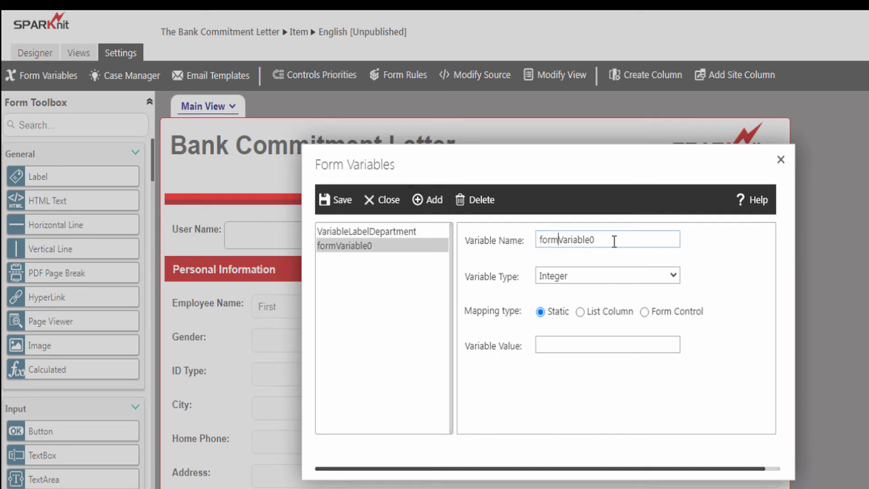
left_click_drag(614, 241, 530, 240)
type("VariableManager")
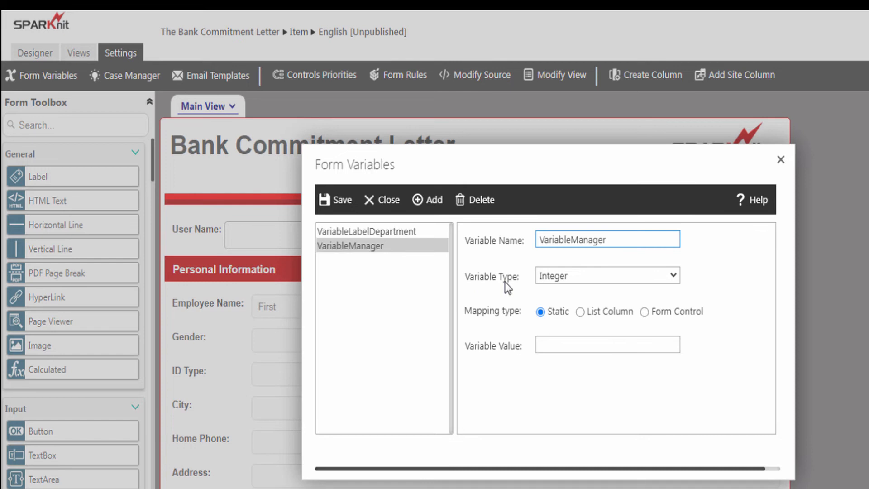
left_click(551, 277)
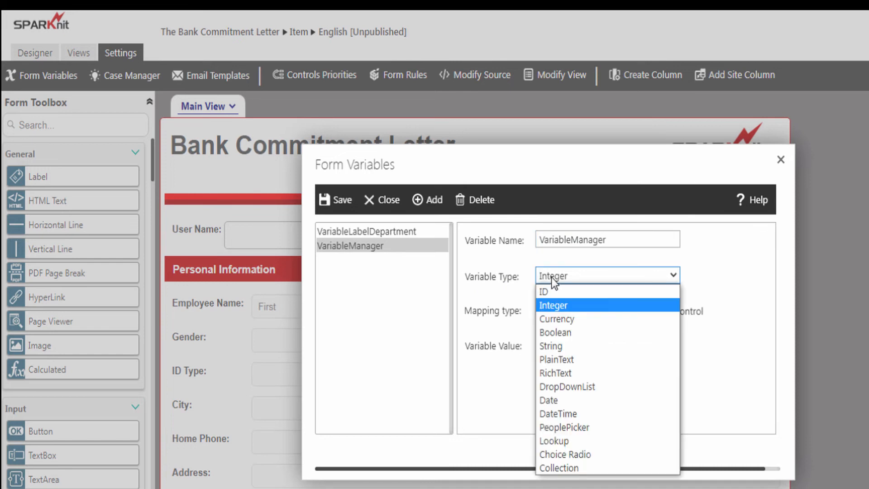
left_click(572, 428)
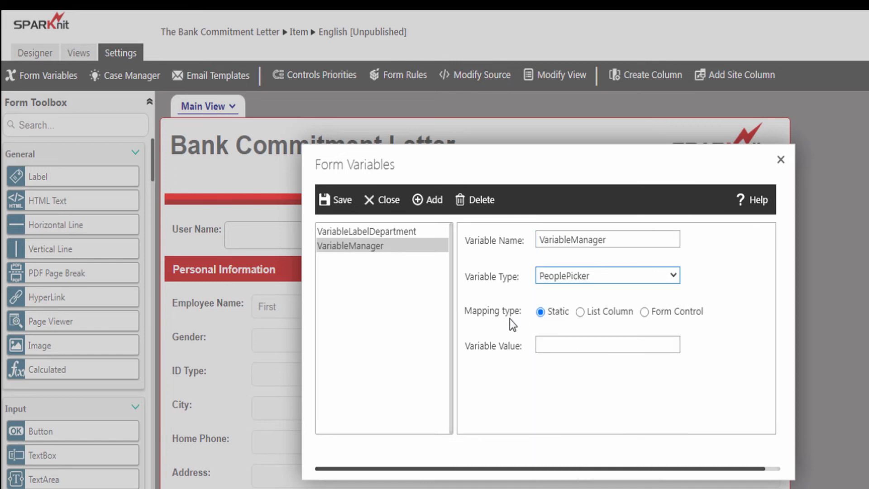
left_click(580, 312)
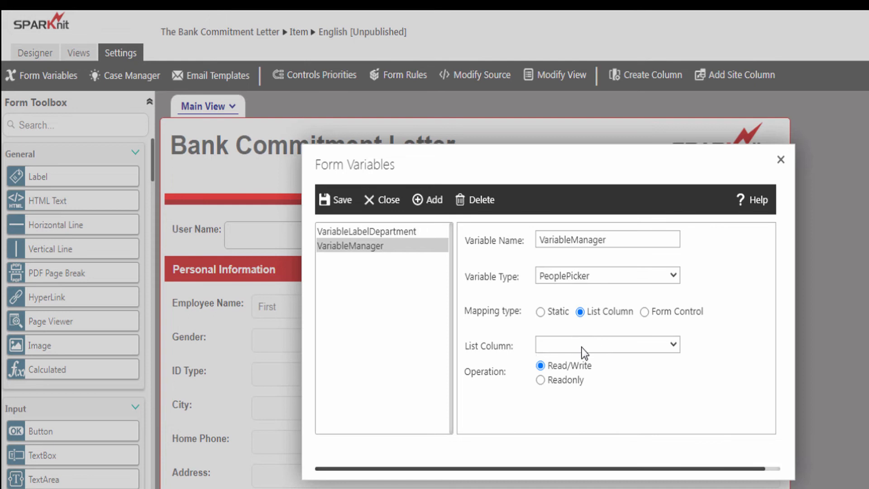
Map VariableManager to the Manager list column and save the form variables
left_click(633, 344)
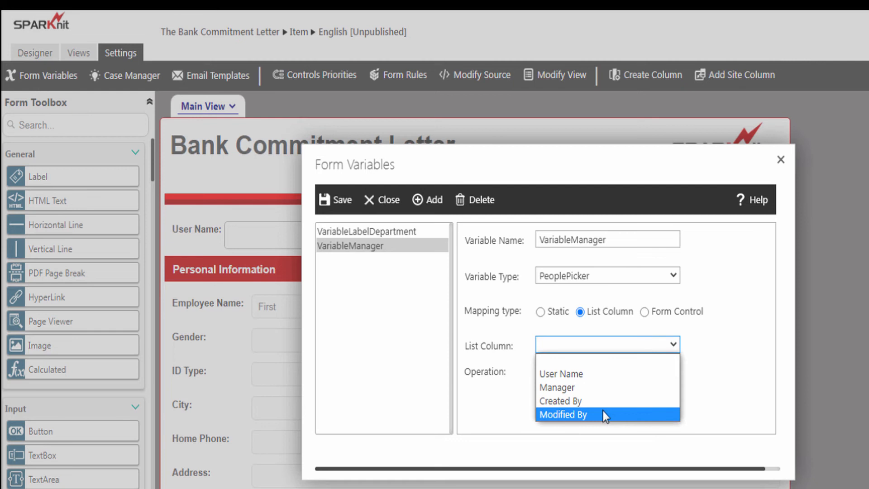
left_click(556, 387)
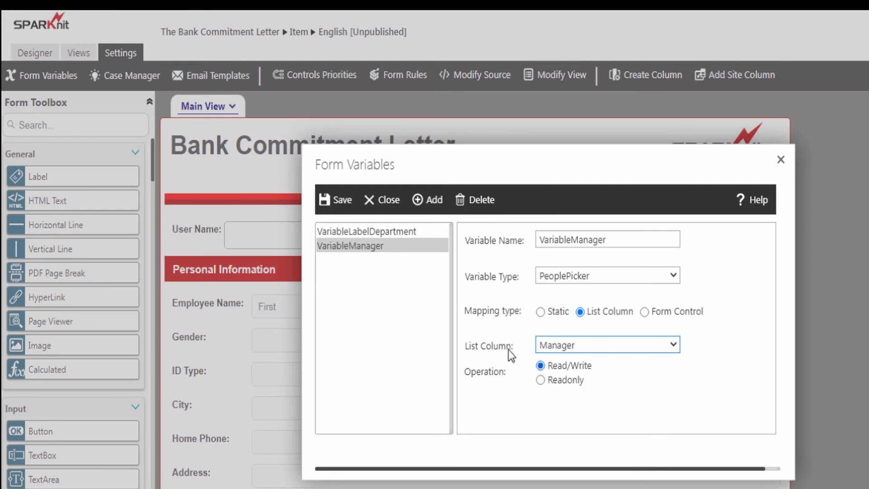
left_click(340, 203)
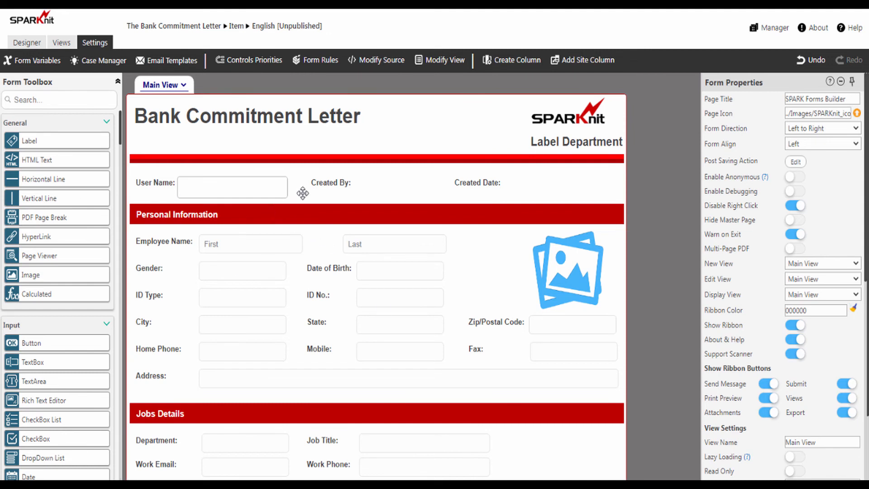
Open the User Name control's getUserProfileData rule in the Rule Manager
left_click(248, 186)
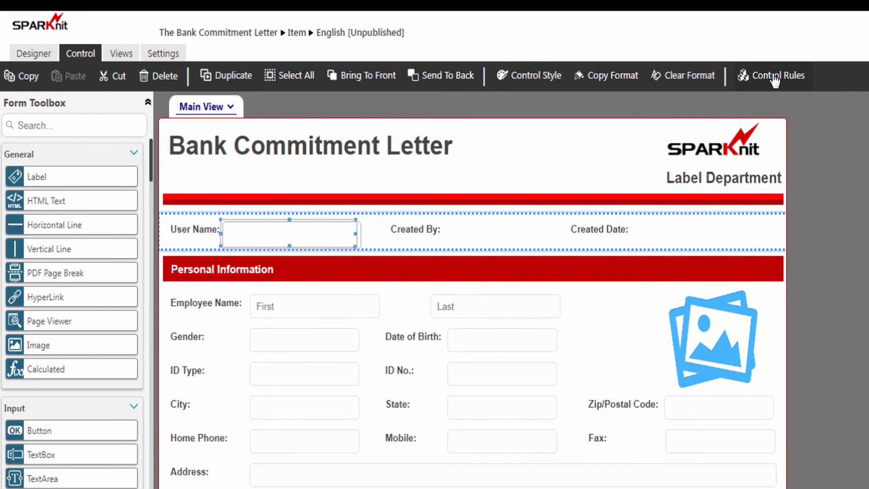
left_click(775, 80)
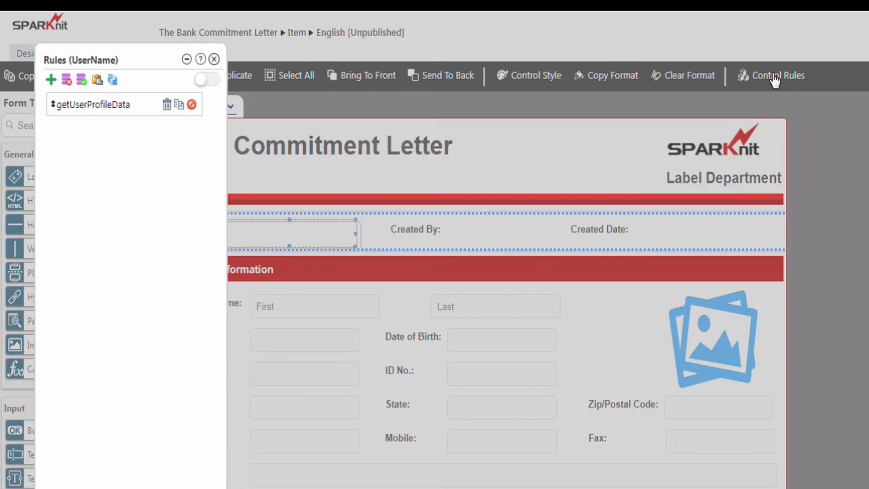
left_click(94, 108)
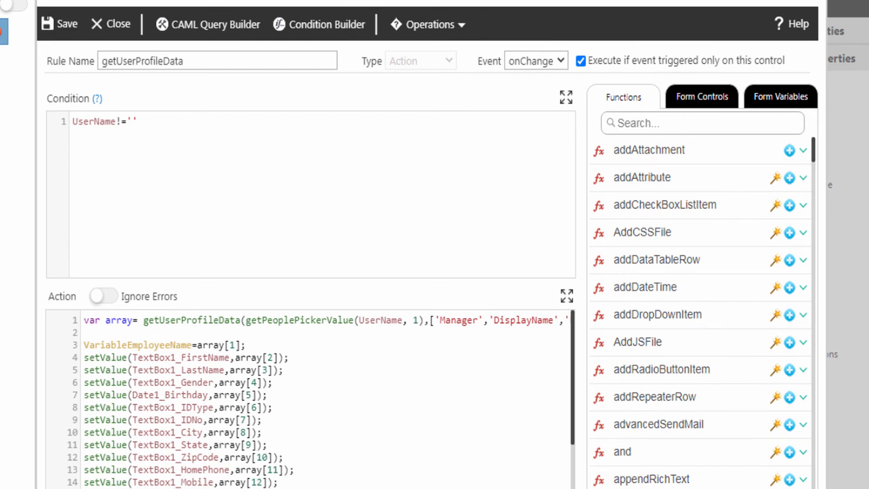
Add 'VariableManager=array[0];' on line 2 of the rule's action and save the rule
scroll(326, 398, "right", 6)
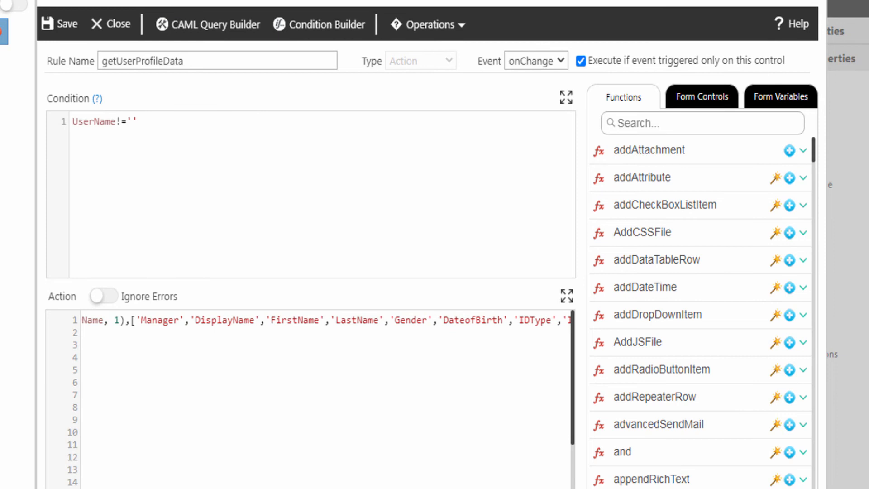
scroll(326, 398, "right", 12)
scroll(326, 399, "left", 15)
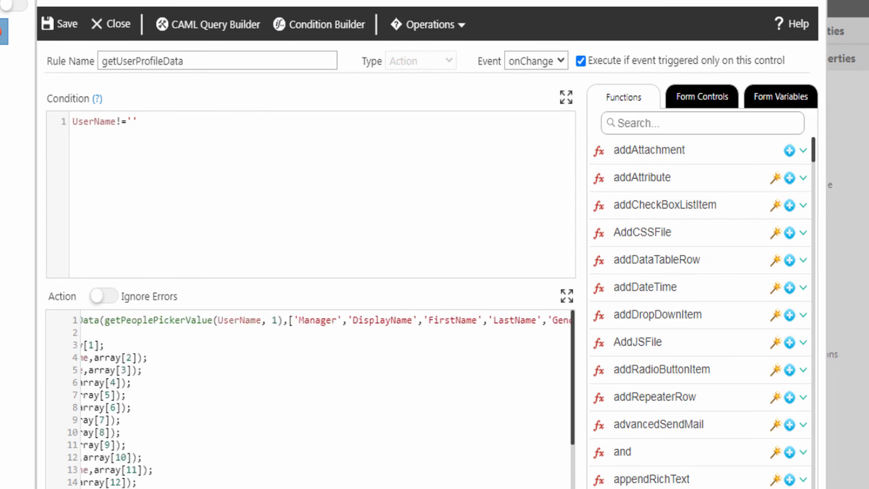
scroll(185, 462, "left", 3)
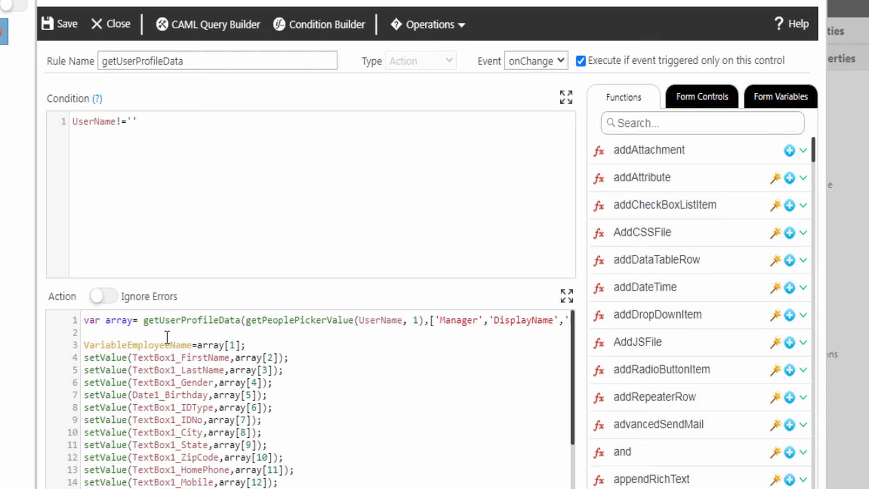
left_click(93, 332)
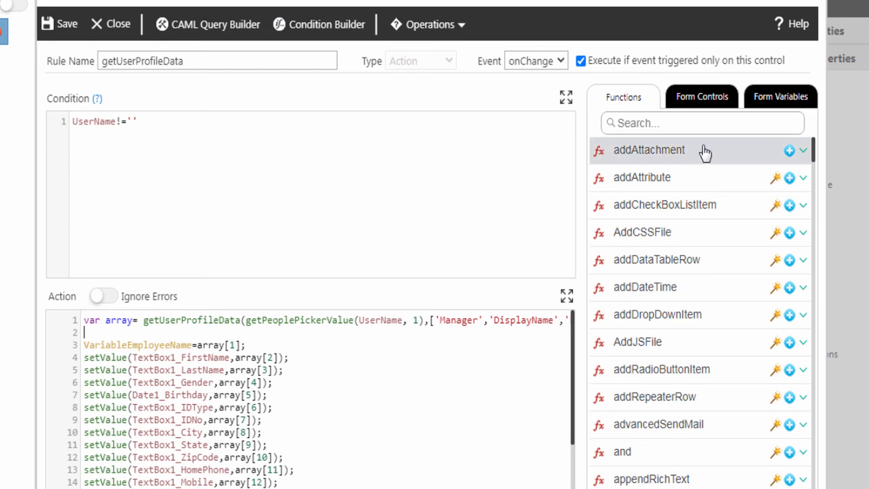
left_click(788, 100)
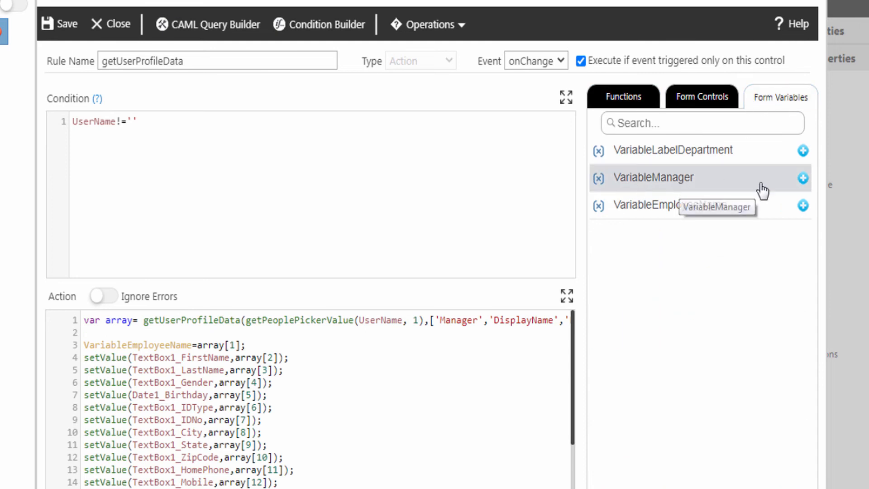
left_click(803, 178)
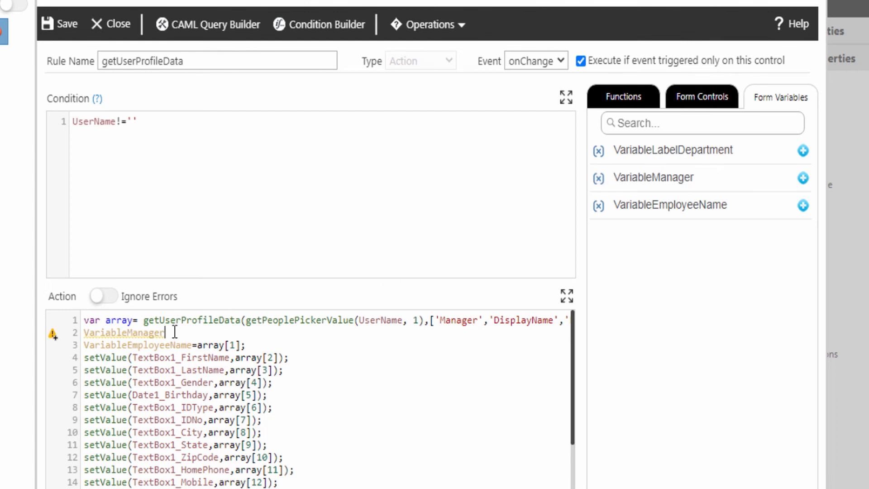
type("=array[0];")
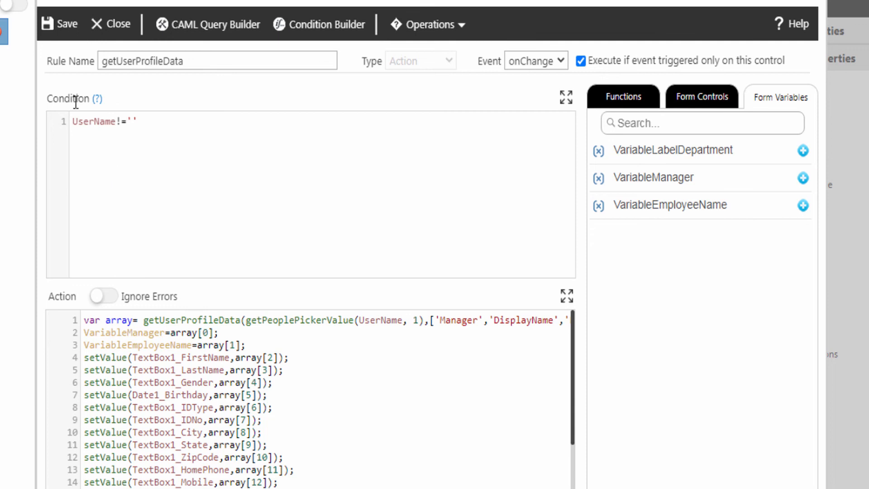
left_click(63, 25)
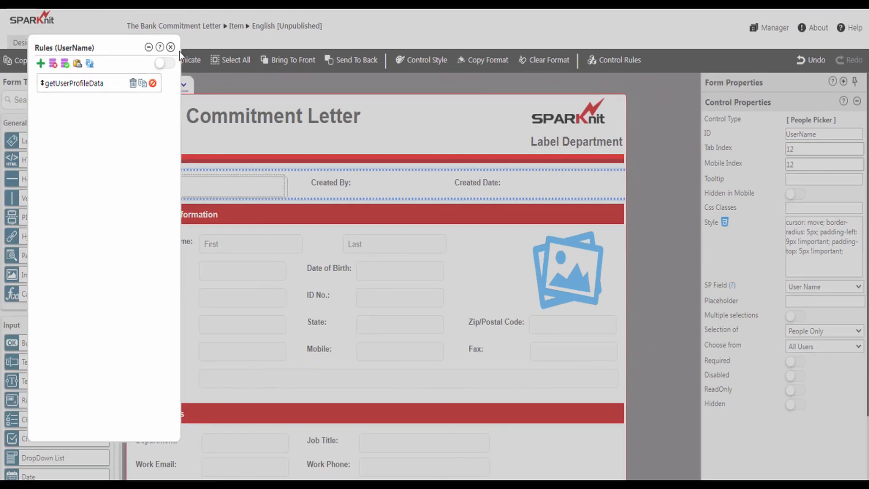
Reopen getUserProfileData and highlight its VariableEmployeeName=array[1] assignment line
left_click(171, 47)
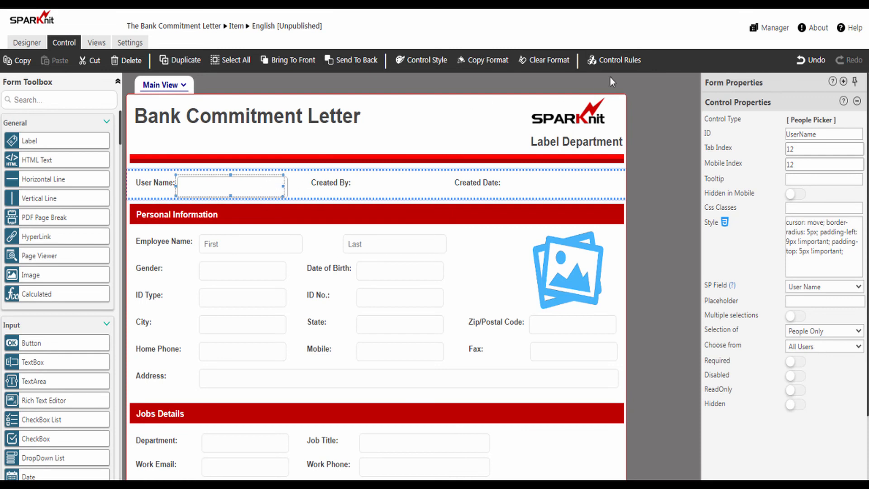
left_click(615, 62)
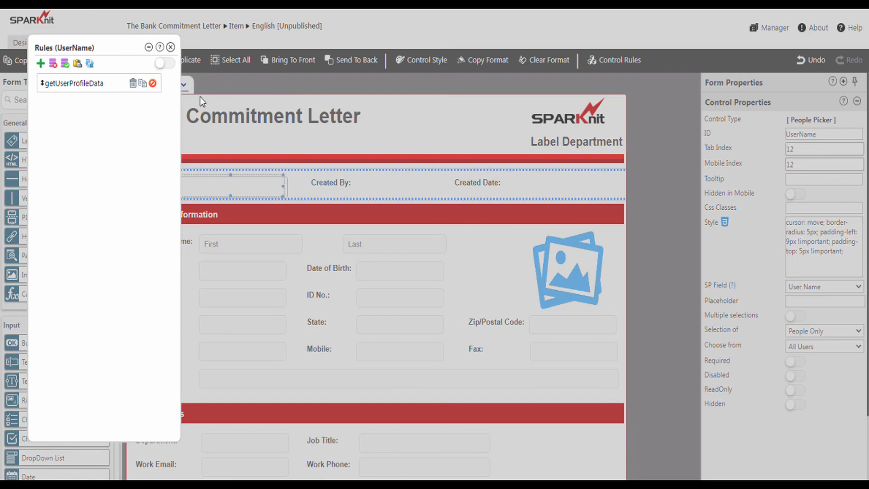
left_click(90, 87)
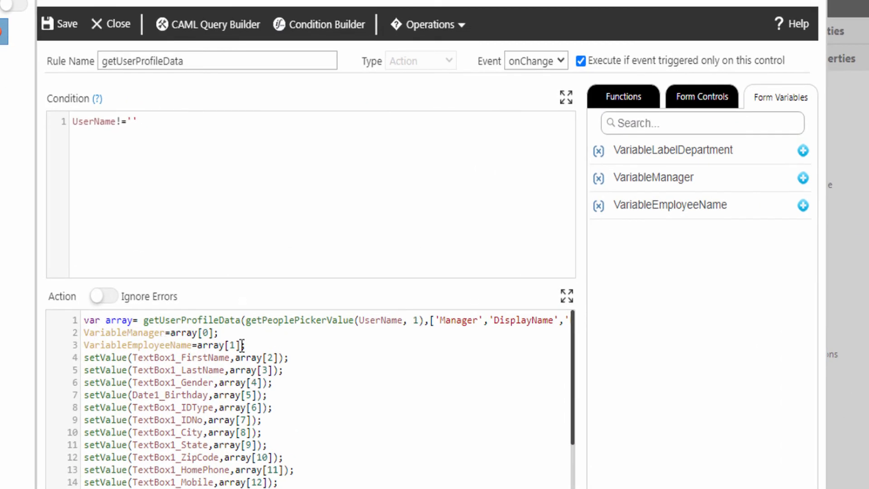
left_click_drag(252, 344, 84, 347)
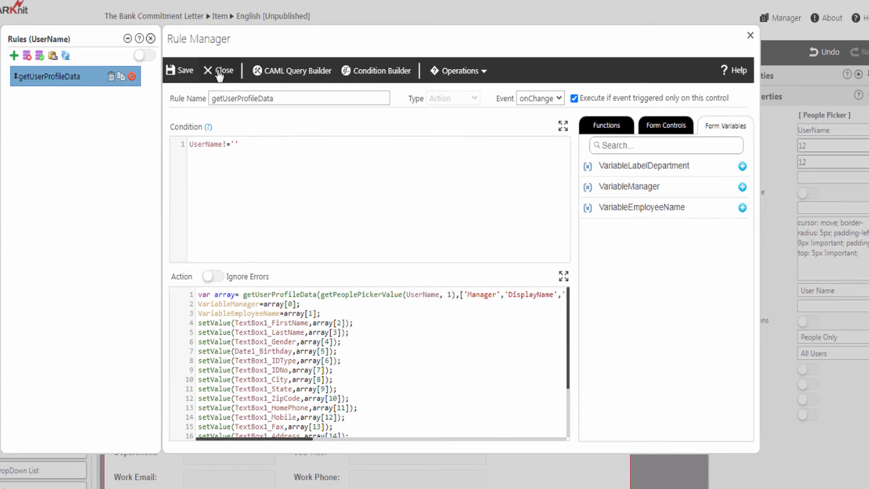
Close the rule editor and the User Name rules list, then deselect the field
left_click(111, 24)
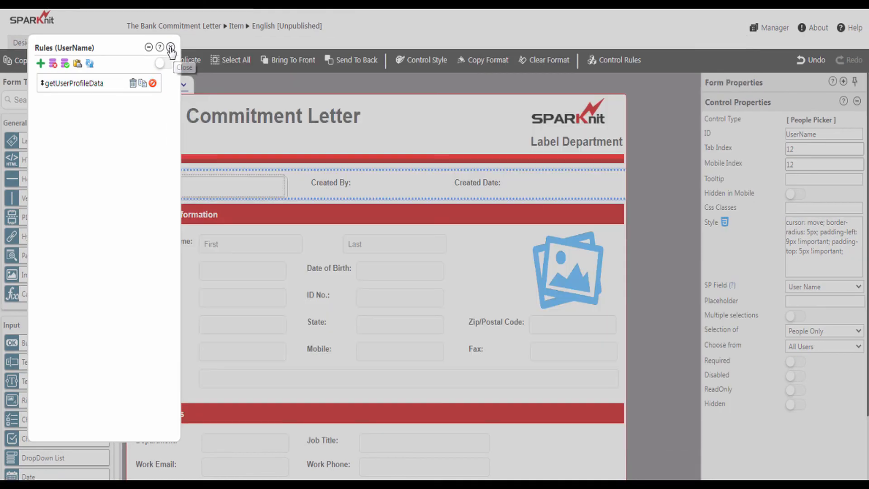
left_click(170, 48)
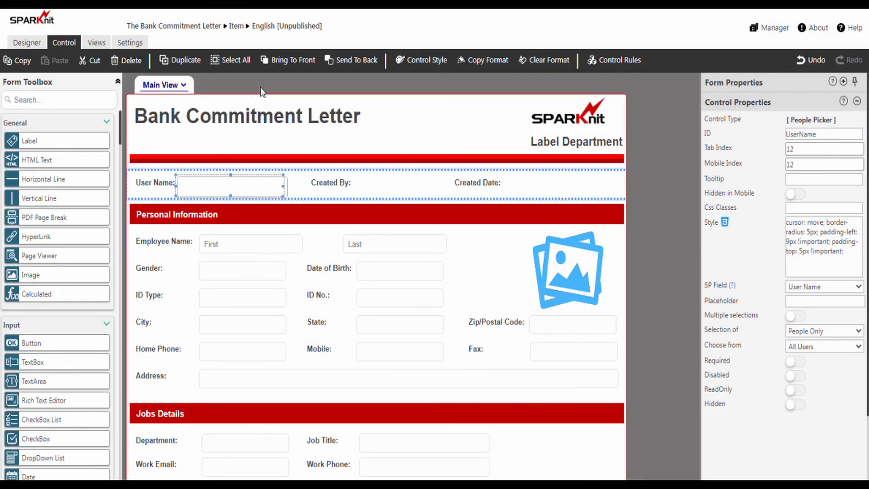
left_click(260, 87)
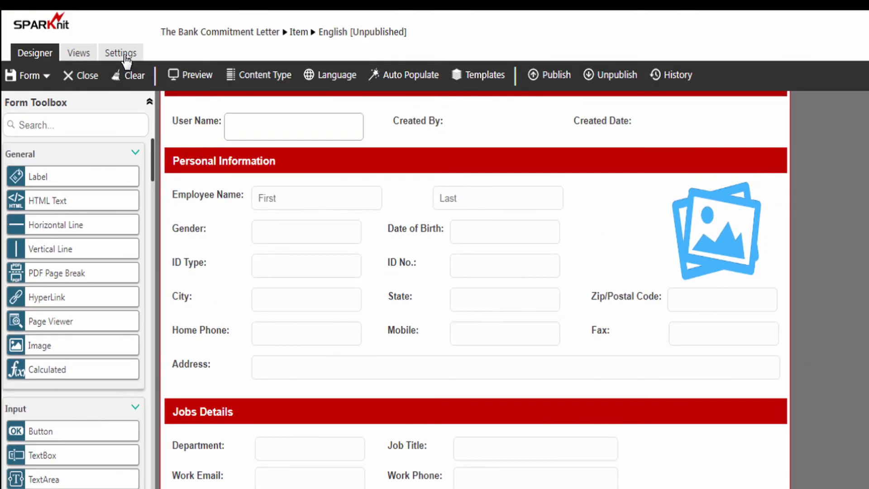
Add a new Lookup-type form variable named VariableCurrency
left_click(122, 55)
left_click(58, 81)
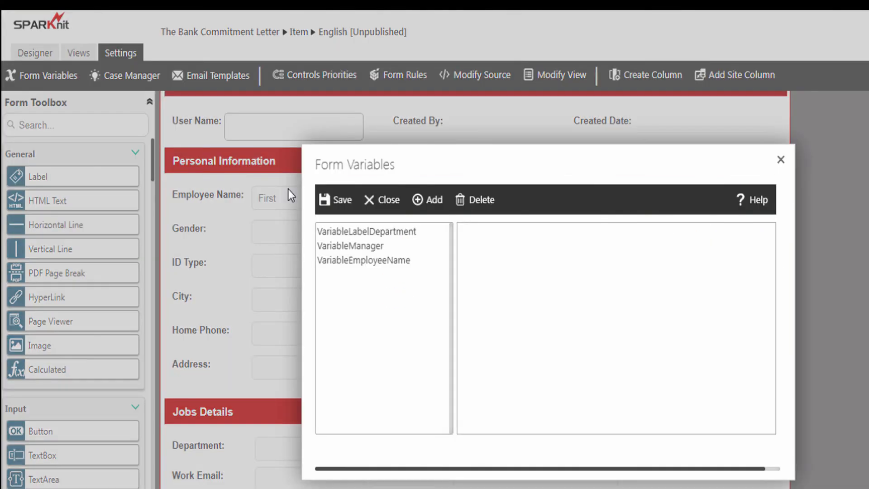
left_click(433, 200)
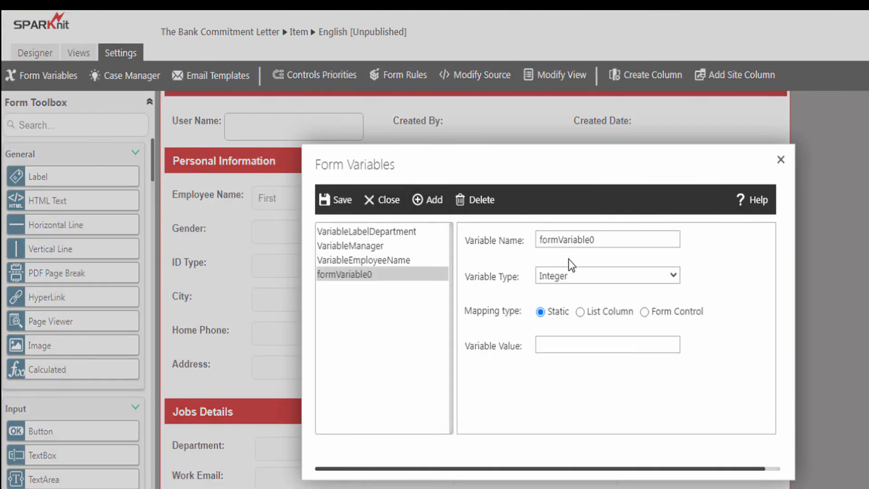
double_click(542, 239)
type("VariableCurrency")
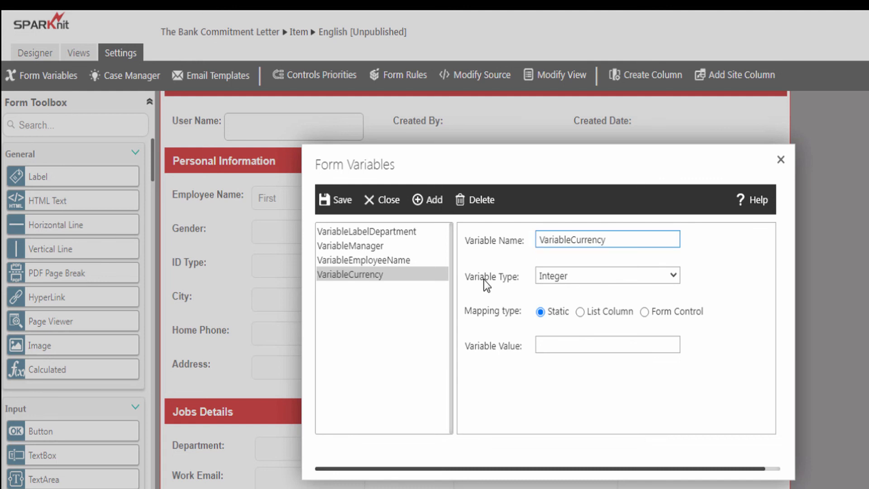
left_click(561, 277)
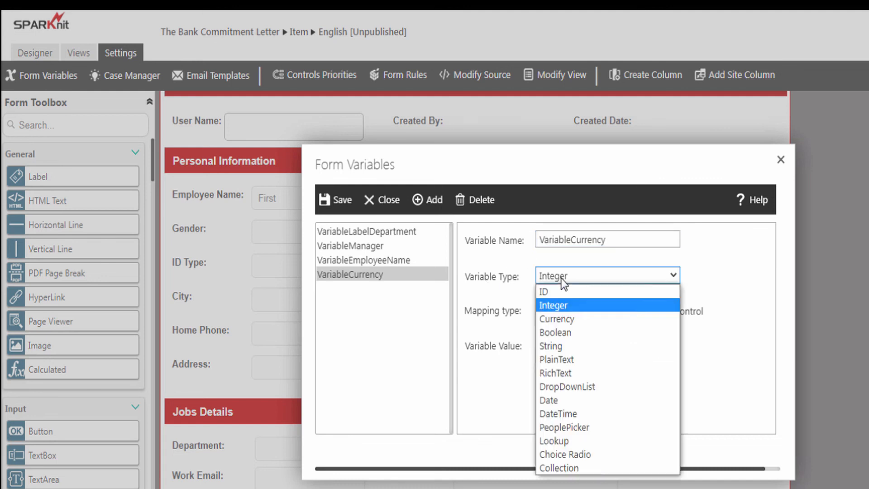
left_click(564, 441)
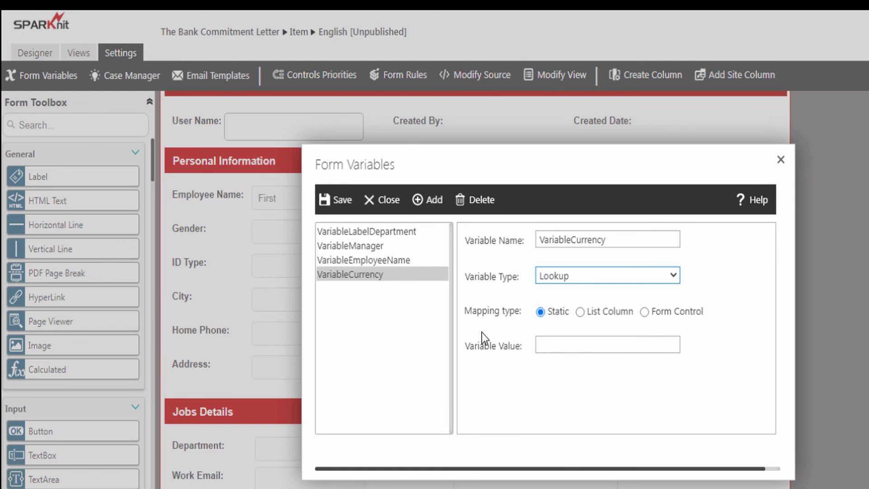
Map VariableCurrency to the CurrencyLookup form control and save the variables
left_click(644, 312)
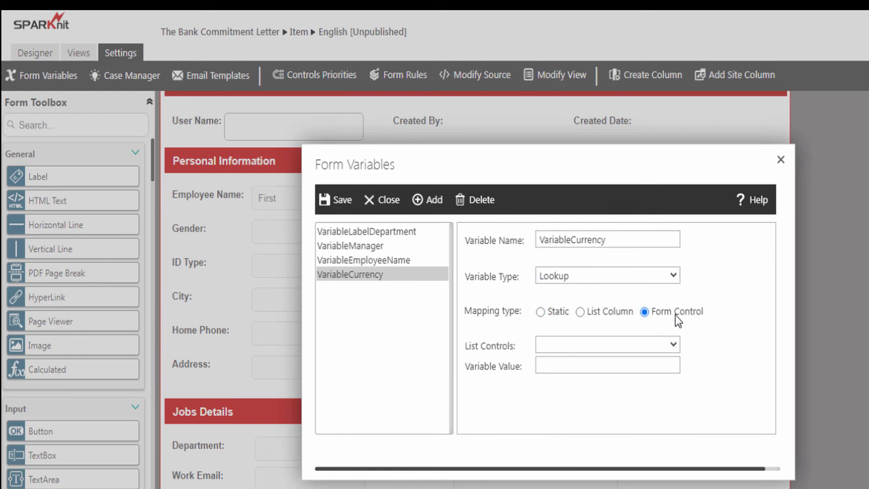
left_click(598, 362)
left_click(572, 350)
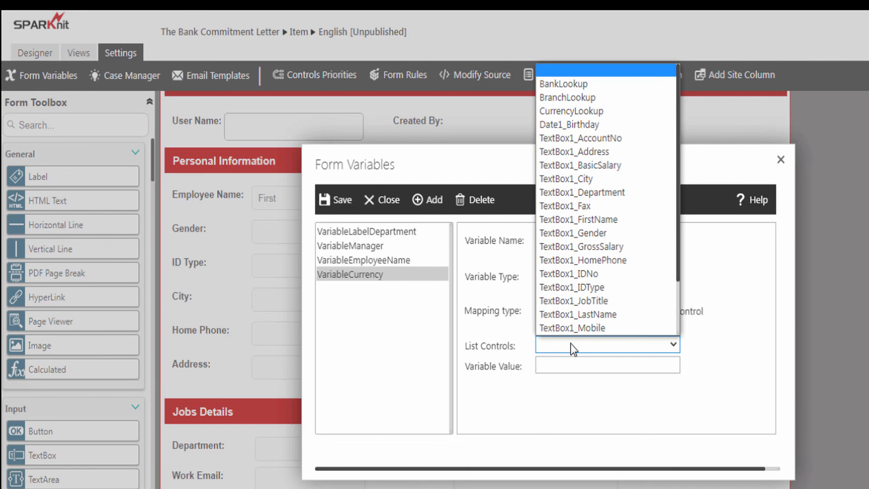
scroll(571, 234, "down", 1)
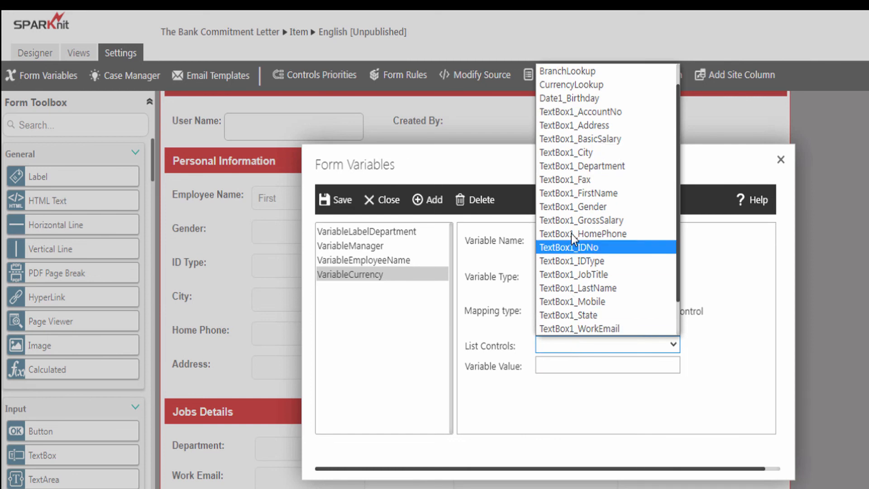
left_click(554, 89)
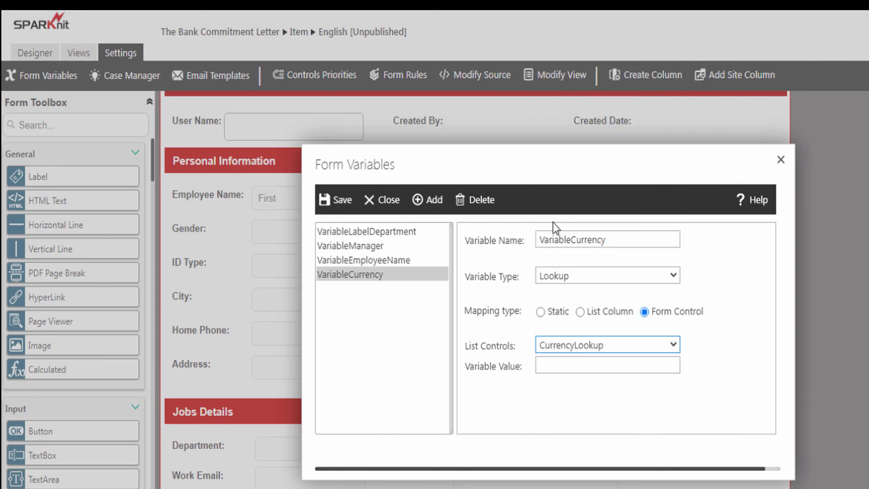
left_click(555, 329)
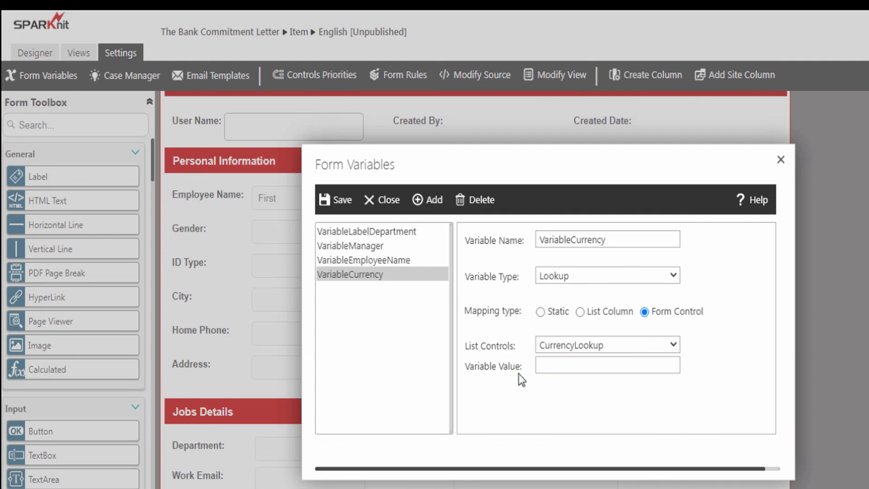
left_click(347, 206)
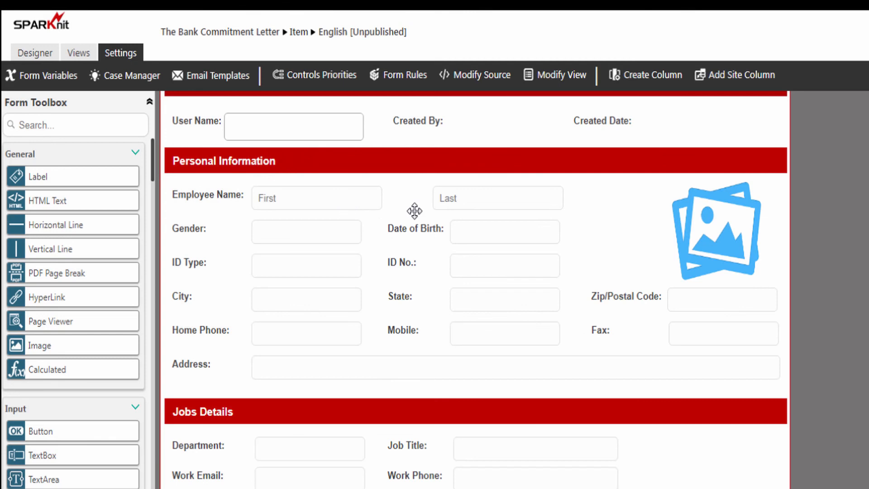
Review the salary, bank, branch and account variables in Form Variables and save them
left_click(41, 77)
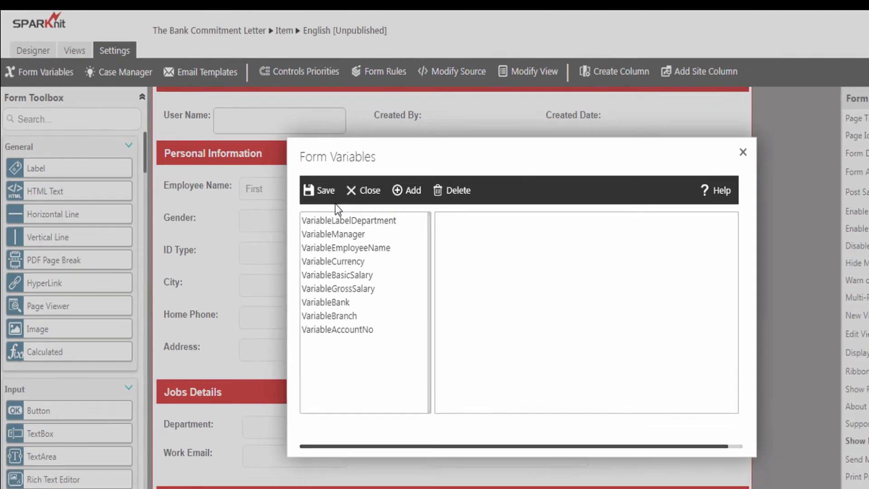
left_click(324, 191)
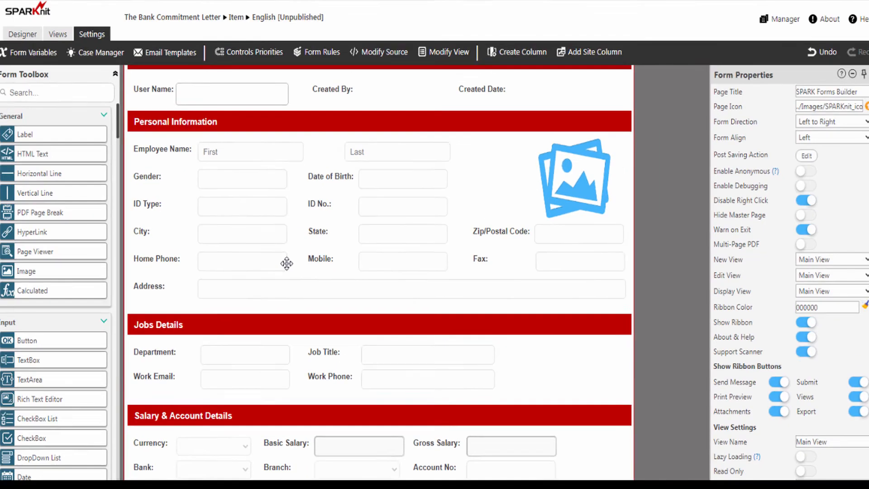
scroll(286, 263, "up", 3)
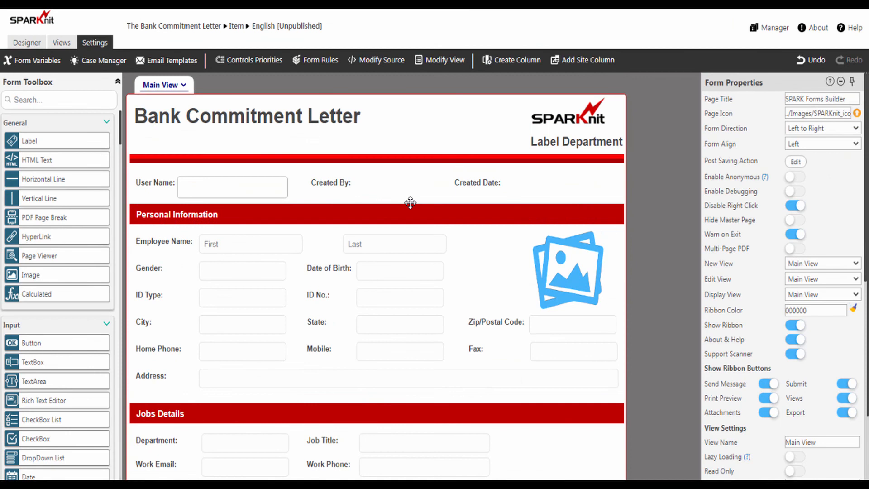
Publish the form for the Item content type and go to The Bank Commitment Letter list
left_click(27, 45)
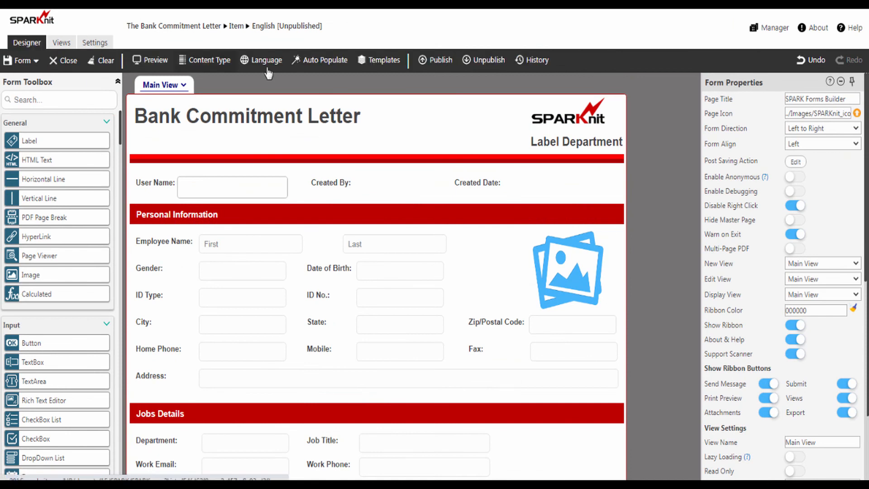
left_click(437, 61)
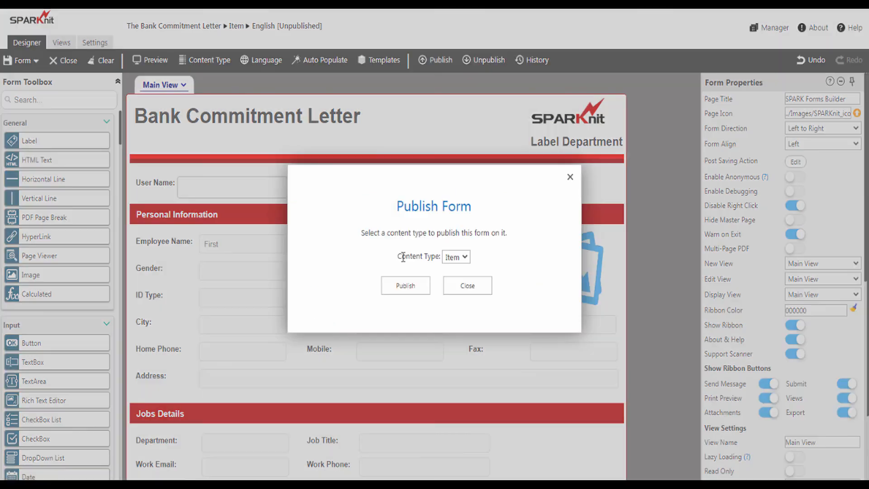
left_click(403, 288)
left_click(434, 316)
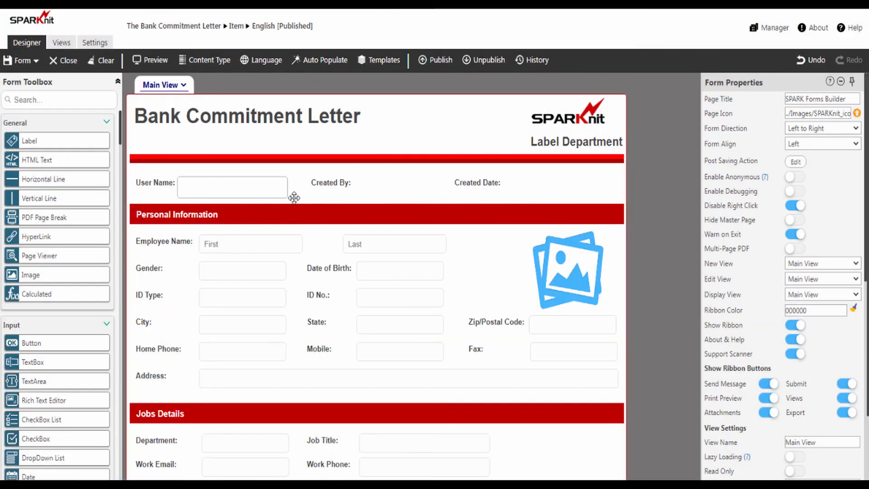
left_click(175, 30)
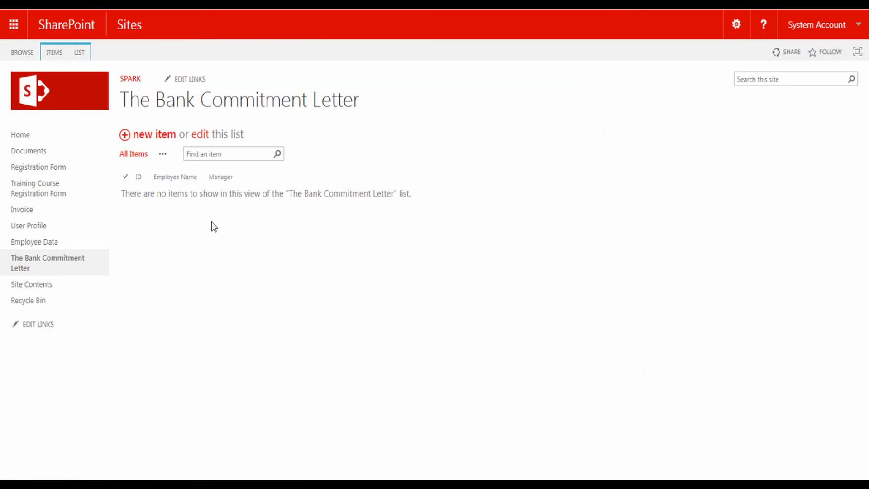
Start a new list item and pick the employee in User Name to auto-fill their details
left_click(154, 139)
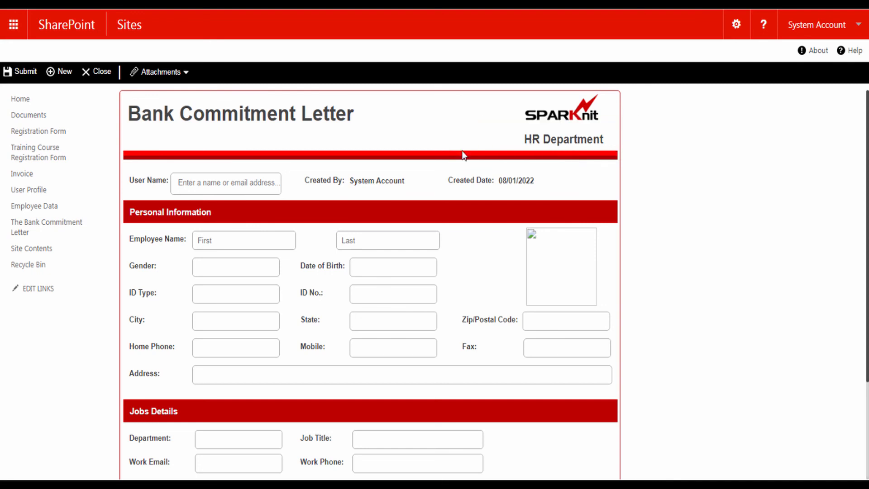
left_click(224, 183)
type("jim")
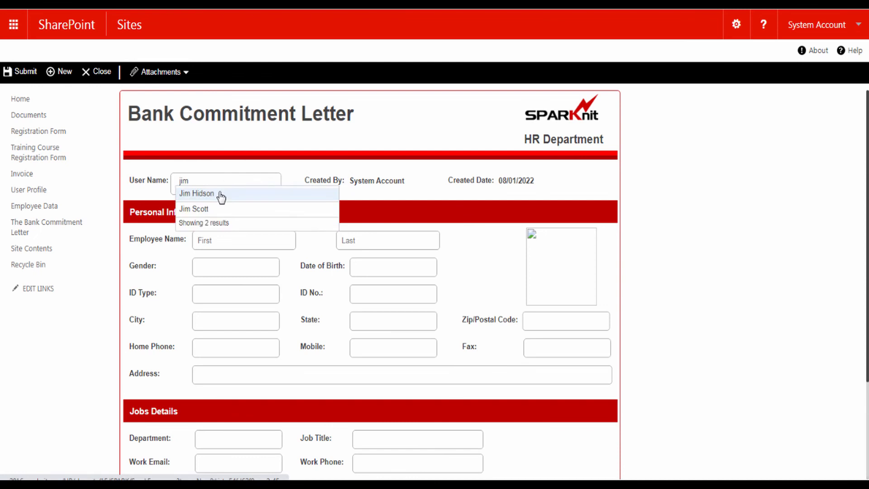
left_click(220, 194)
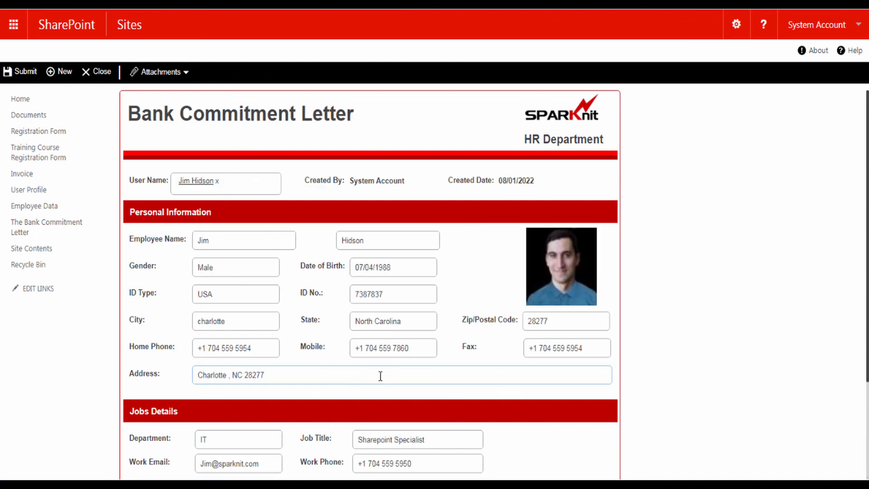
Choose USD currency, with Basic Salary 1000 and Gross Salary 1200
scroll(381, 376, "down", 3)
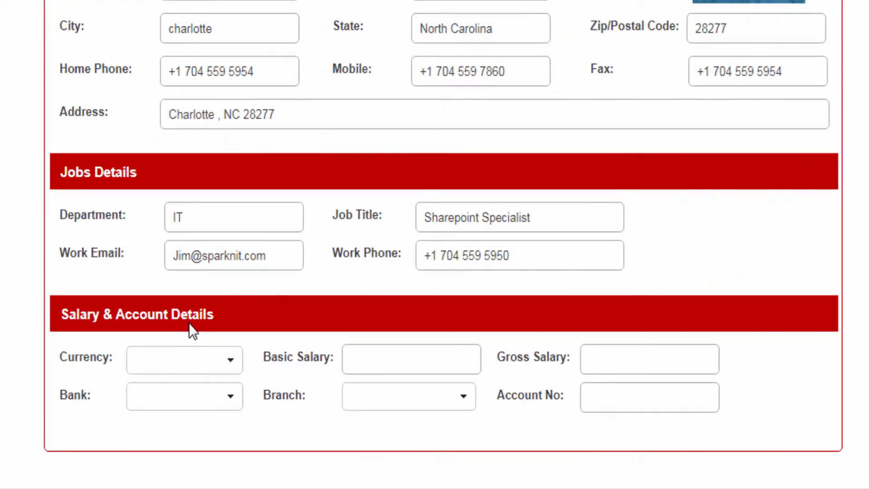
left_click(219, 358)
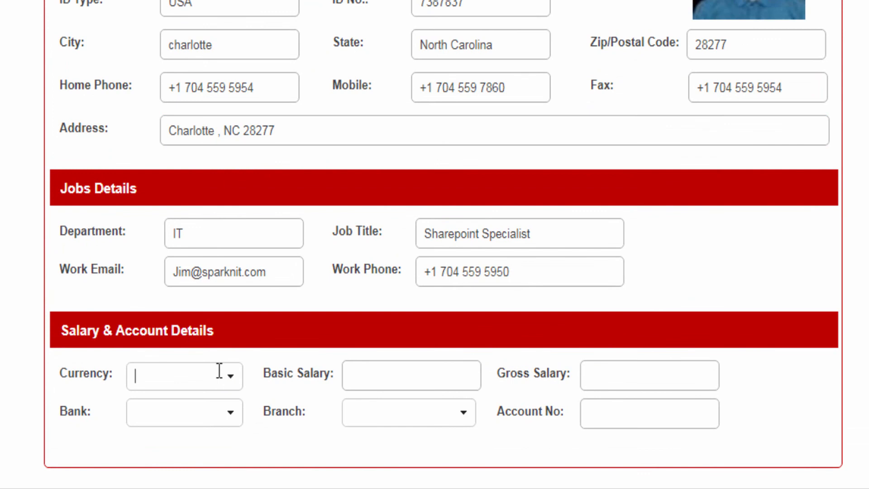
left_click(230, 361)
left_click(161, 410)
left_click(382, 378)
type("1000")
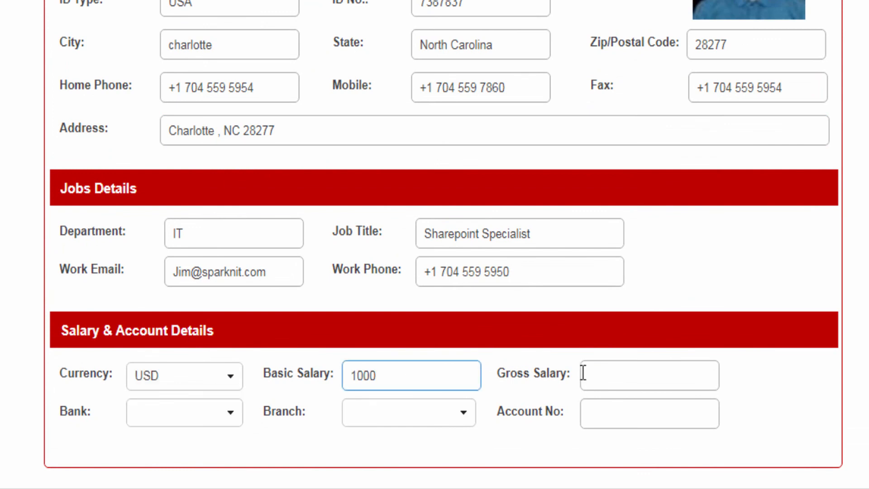
left_click(583, 375)
type("1200")
Choose Bank of America, Charlotte branch, fill in the account number, and submit the item
left_click(231, 412)
left_click(193, 438)
left_click(439, 413)
left_click(442, 438)
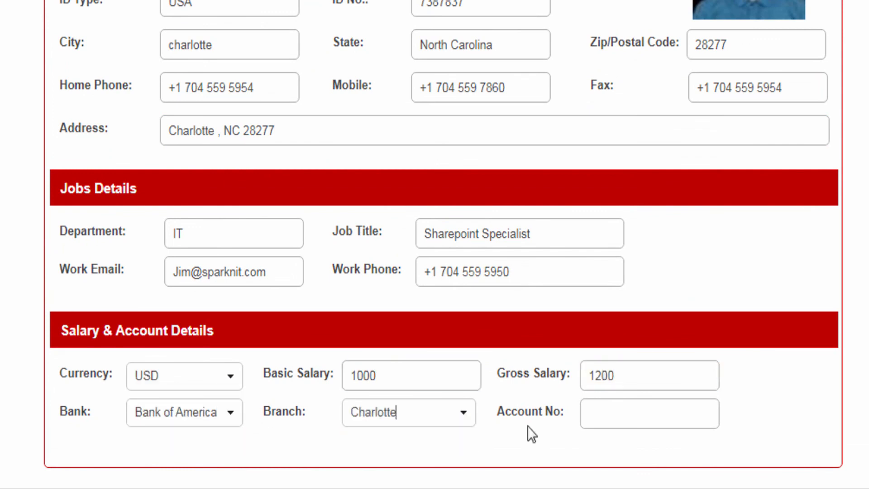
left_click(642, 413)
type("578979")
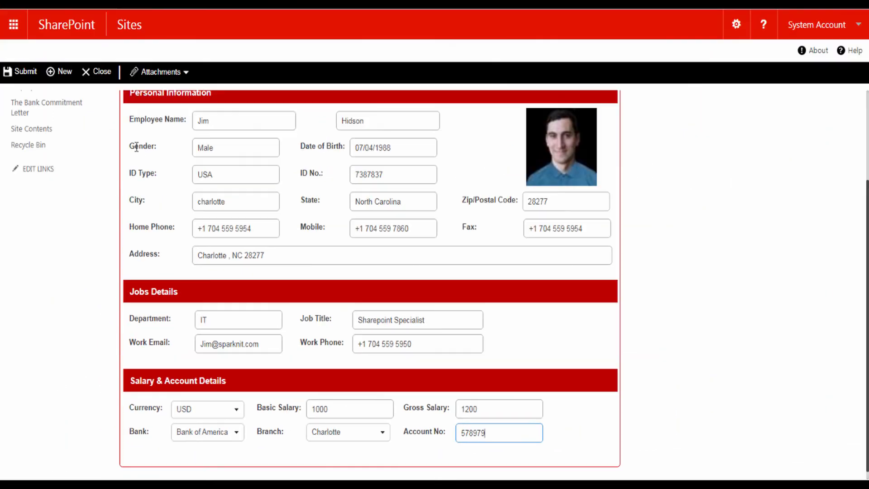
left_click(26, 72)
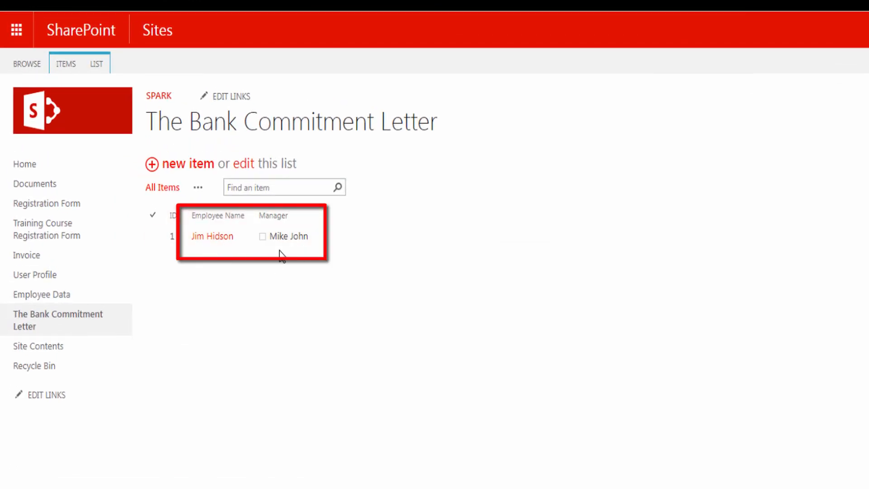
Reopen item 1 and check its saved values: USD, 1000 basic, 1200 gross, Bank of America, Charlotte branch
left_click(216, 239)
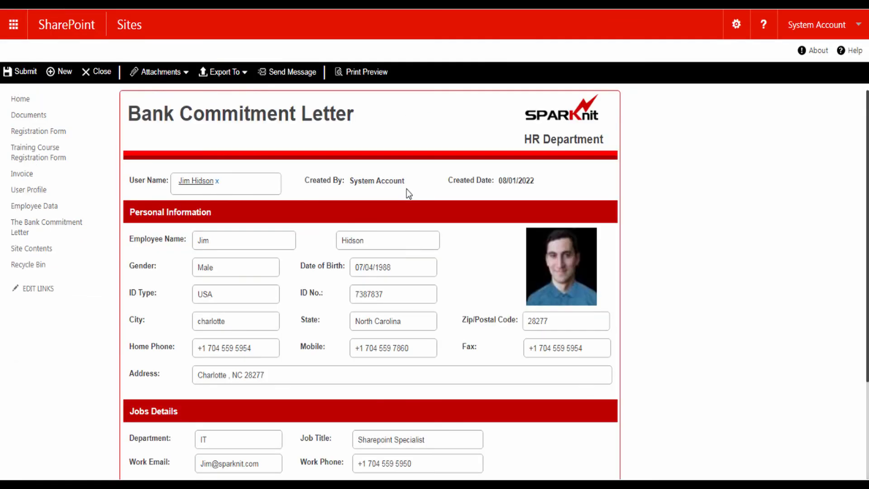
scroll(407, 189, "down", 3)
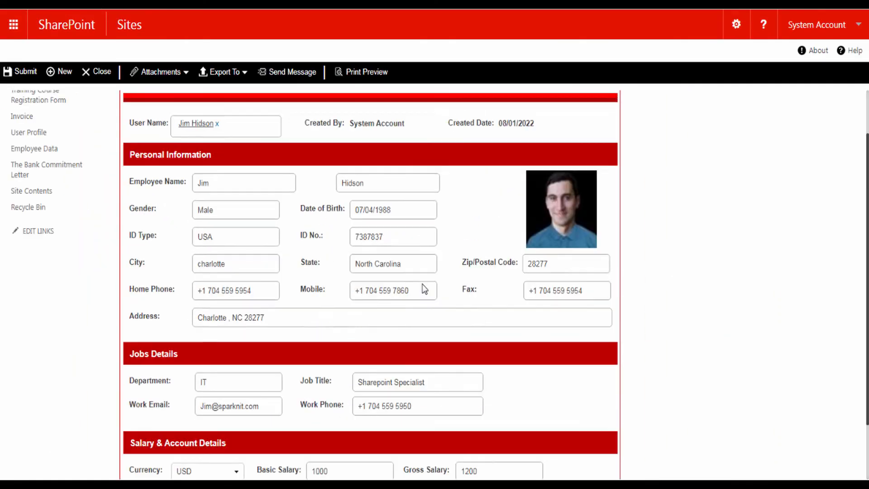
scroll(424, 289, "up", 2)
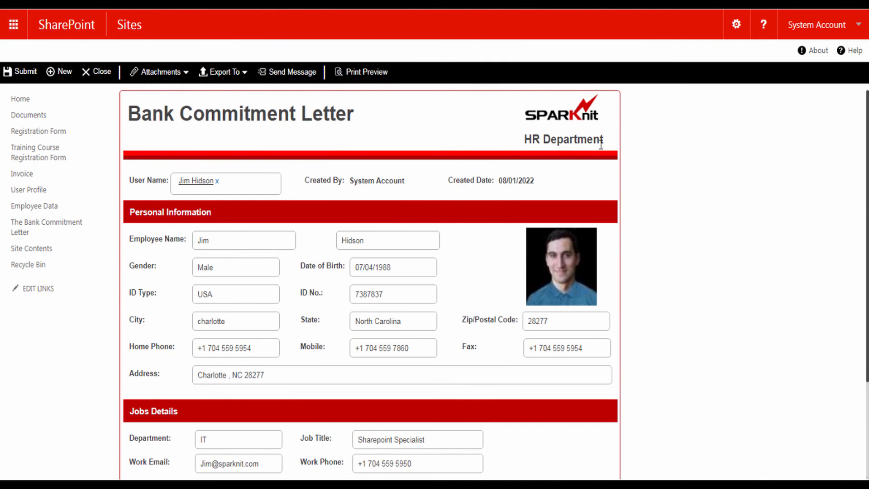
scroll(384, 237, "down", 3)
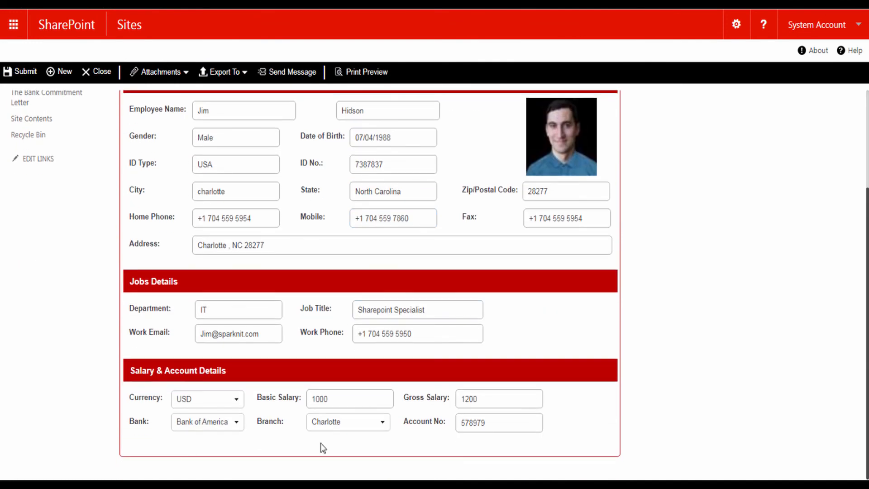